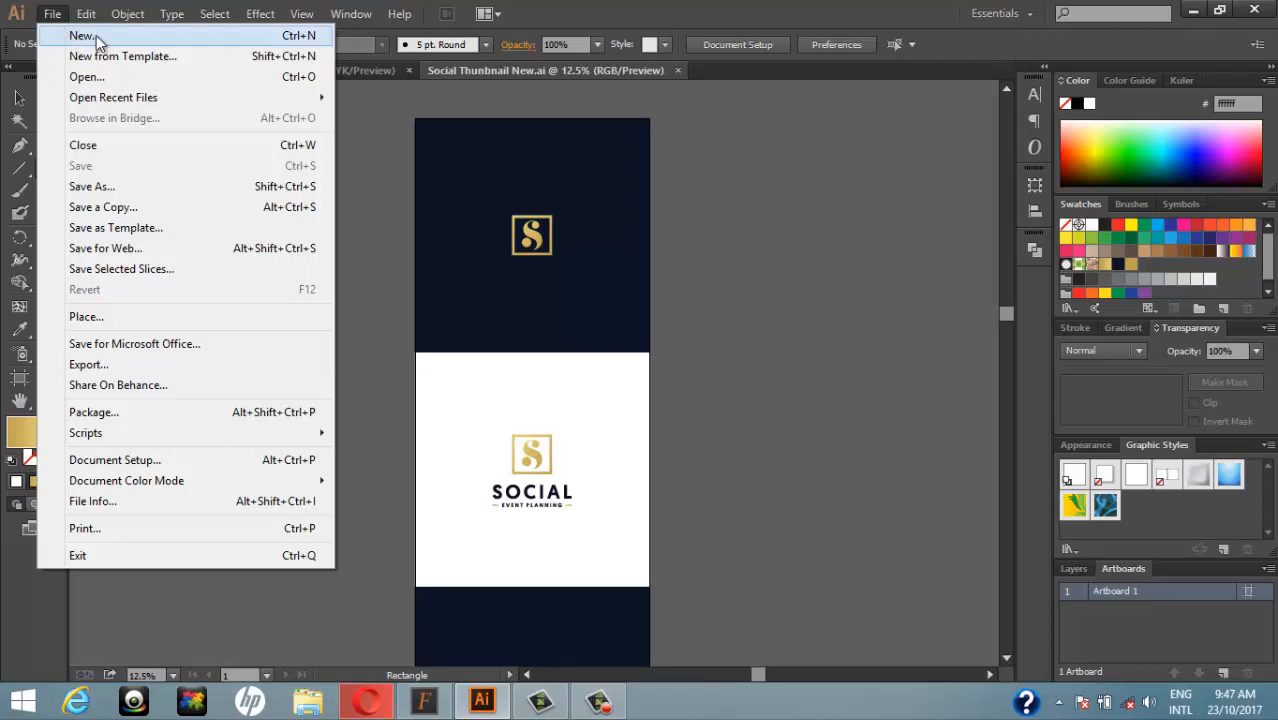
Create a new 252 x 144 px landscape document with one artboard, RGB color and 300 ppi raster effects
left_click(84, 36)
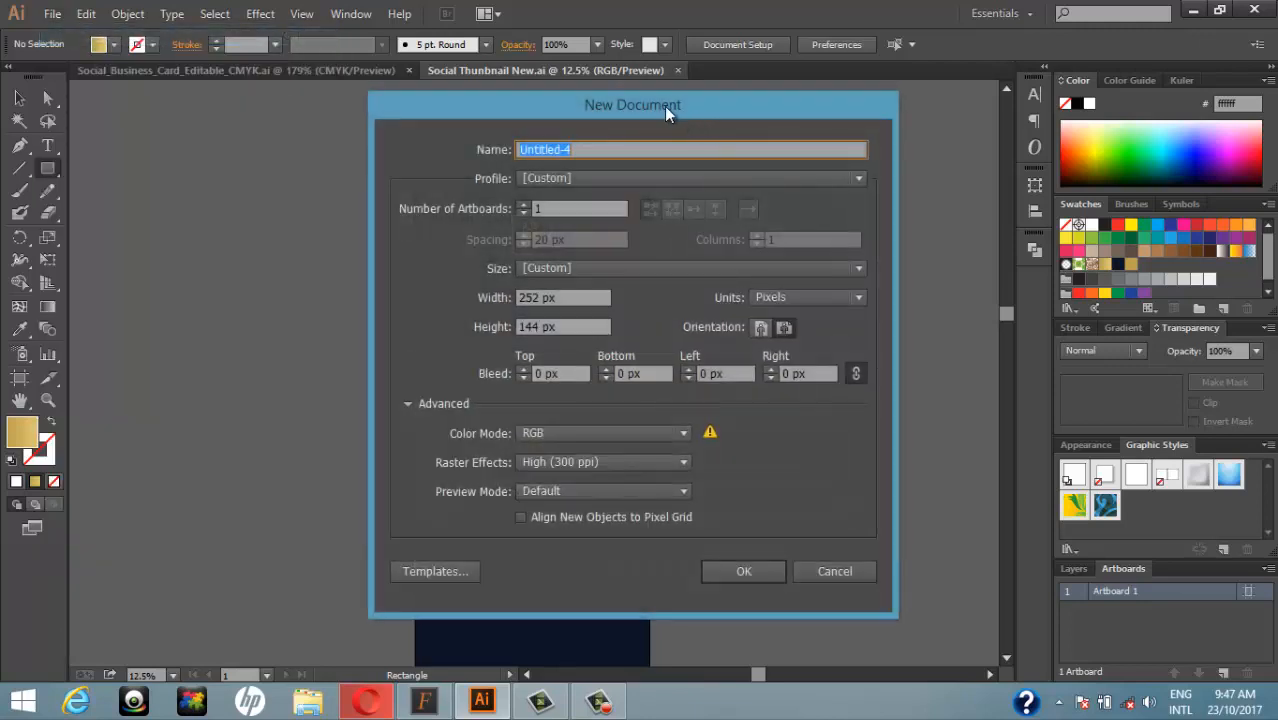
left_click_drag(664, 106, 668, 70)
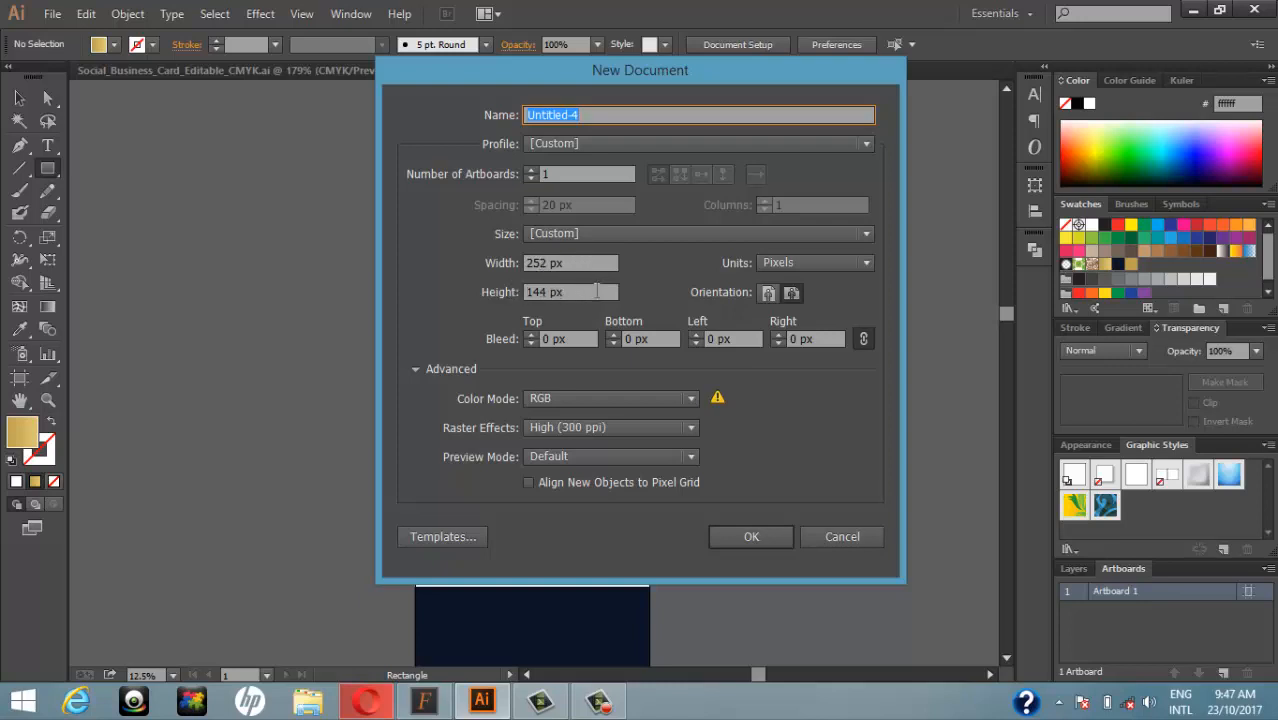
left_click(751, 537)
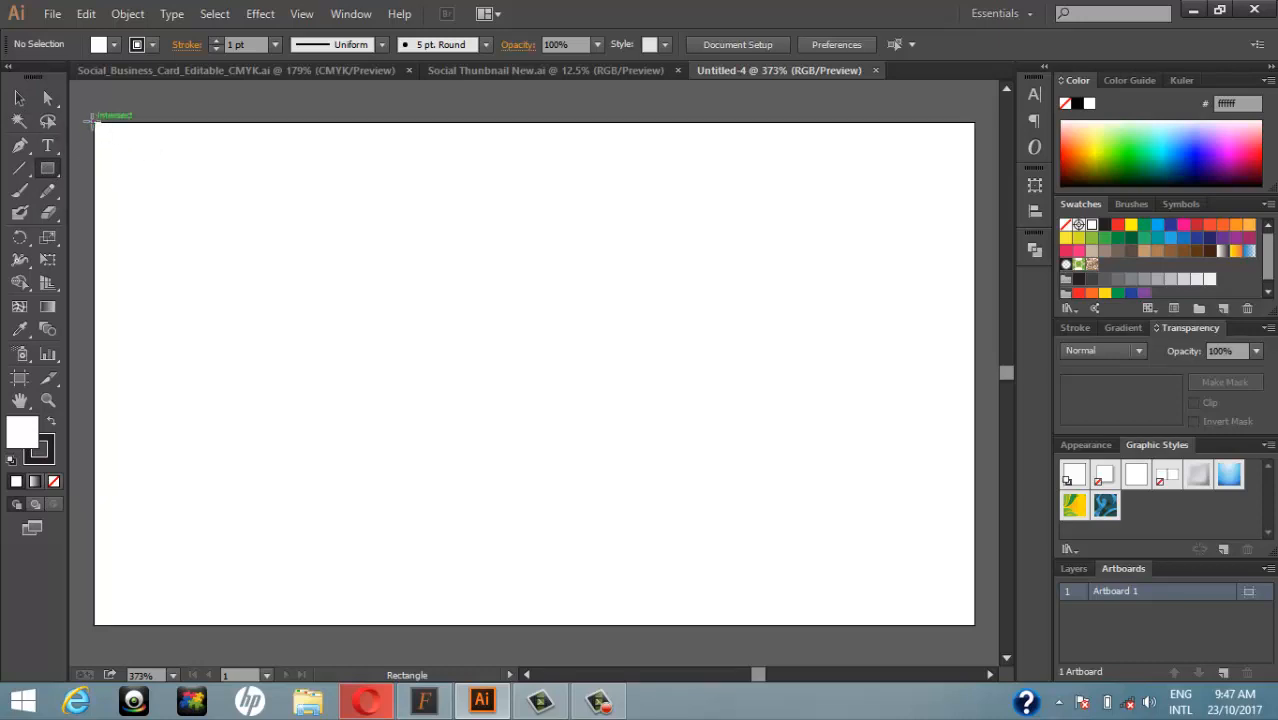
Draw a white rectangle covering the whole artboard, from its upper-left to its lower-right corner
left_click_drag(96, 124, 972, 622)
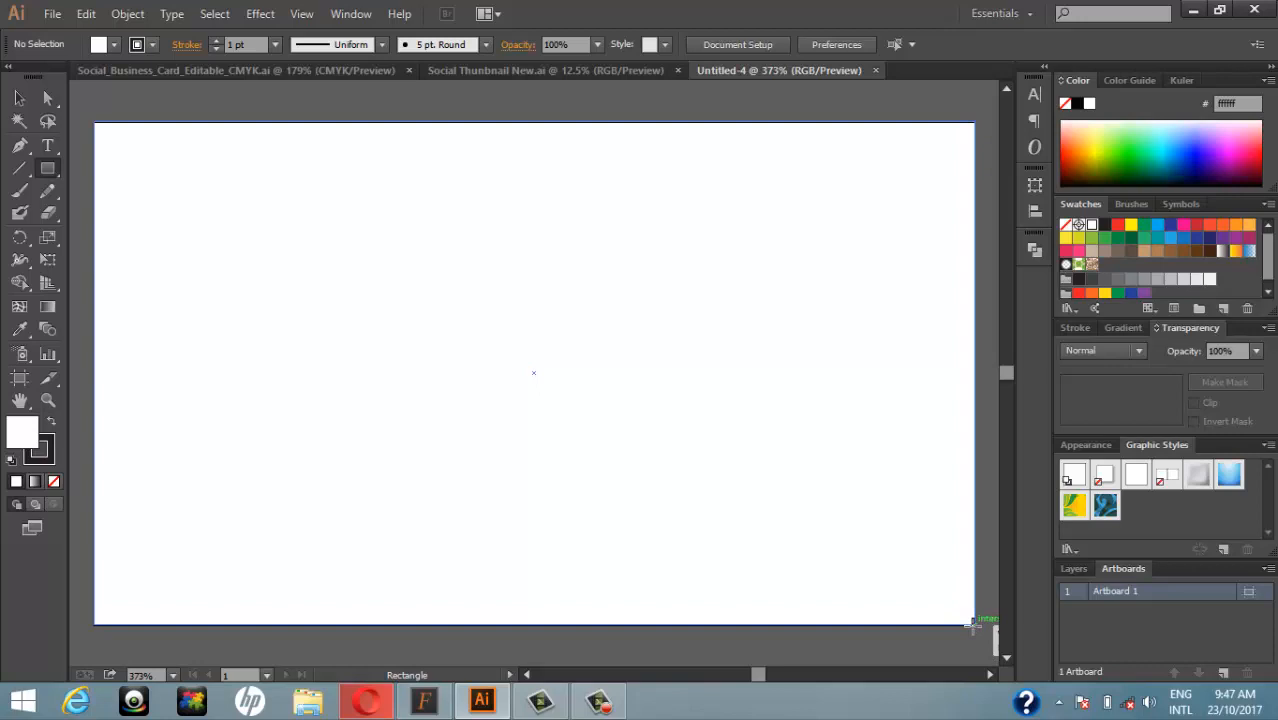
left_click_drag(972, 622, 972, 623)
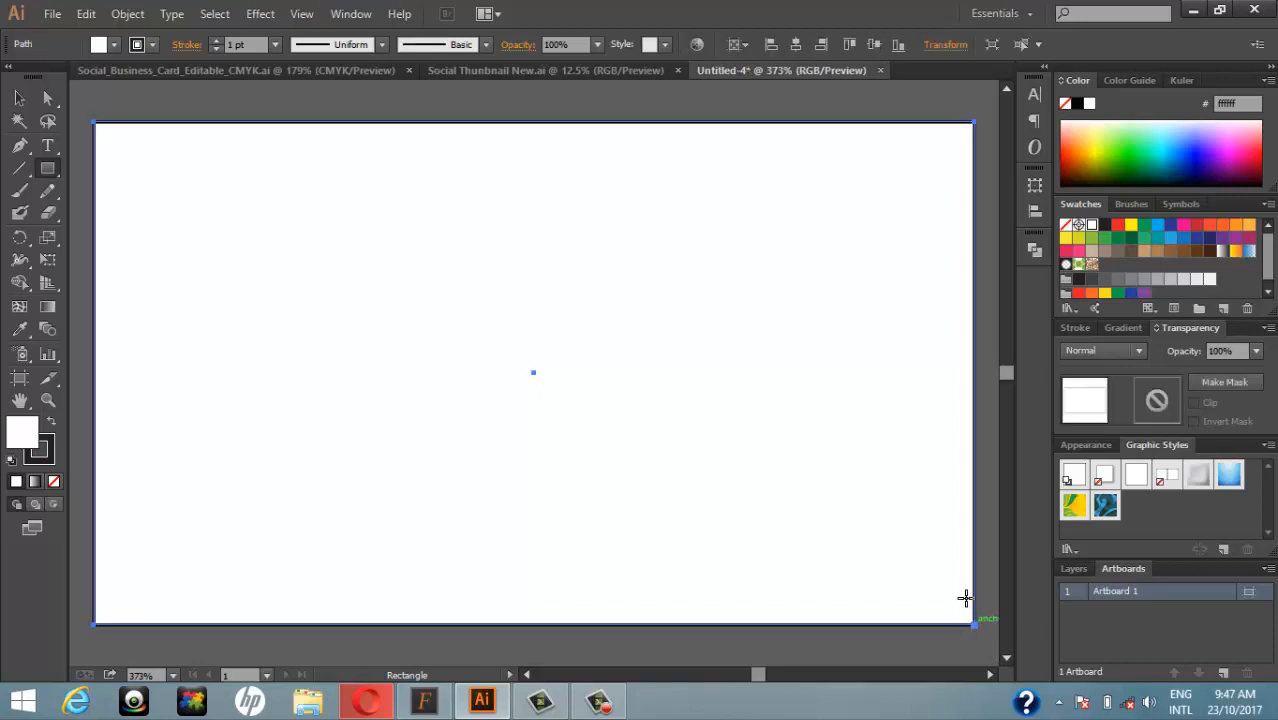
left_click(27, 98)
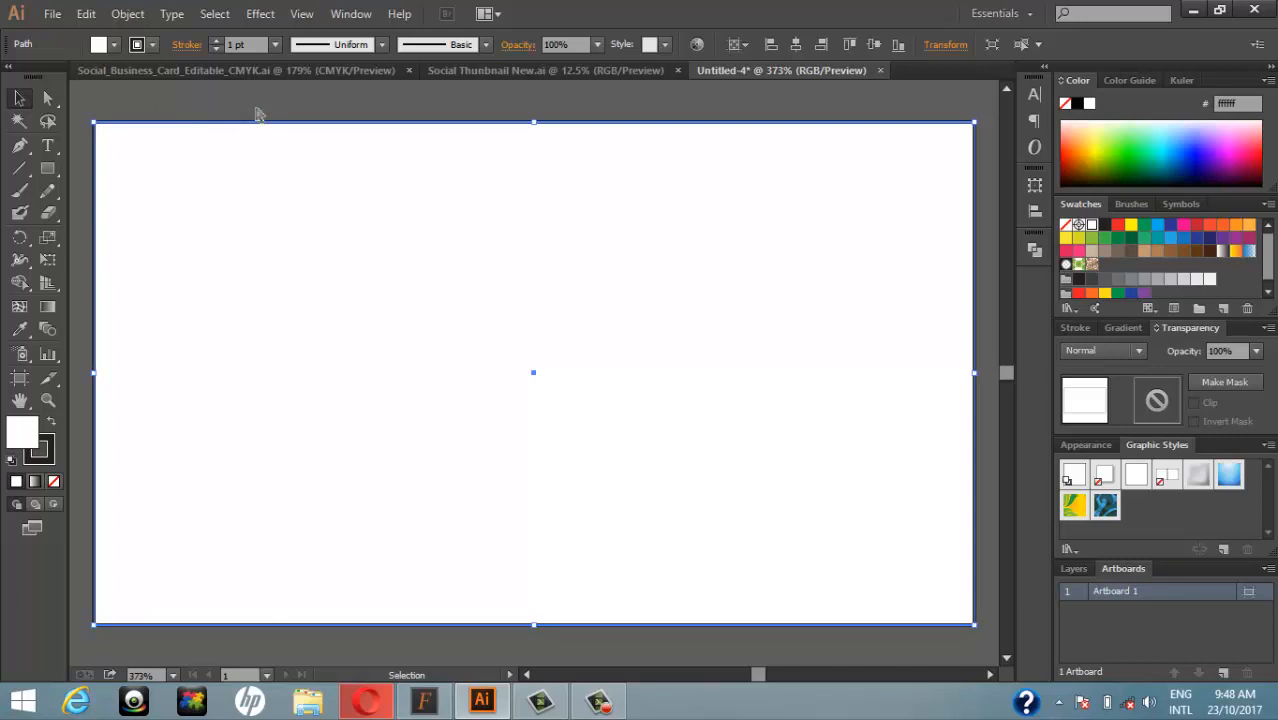
Remove the stroke from the artboard-sized rectangle and deselect it
key("a")
key("ctrl+minus")
key("ctrl+minus")
key("ctrl+minus")
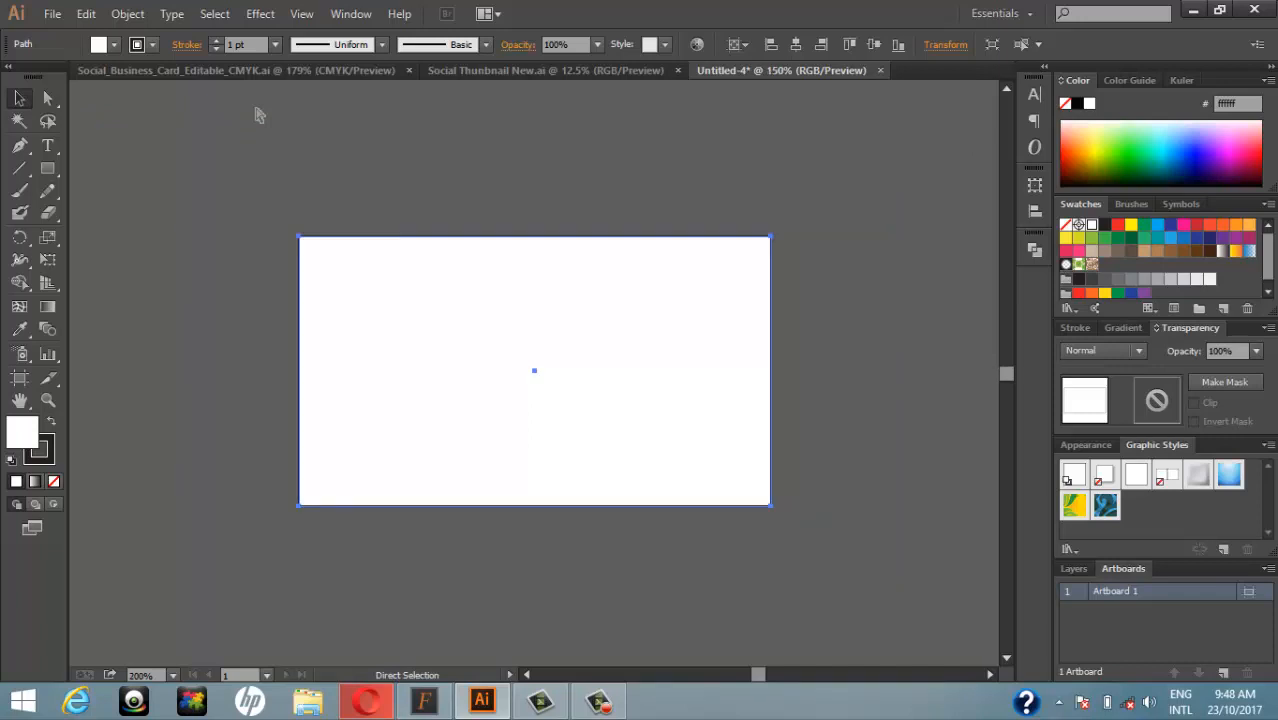
key("ctrl+plus")
key("ctrl+plus")
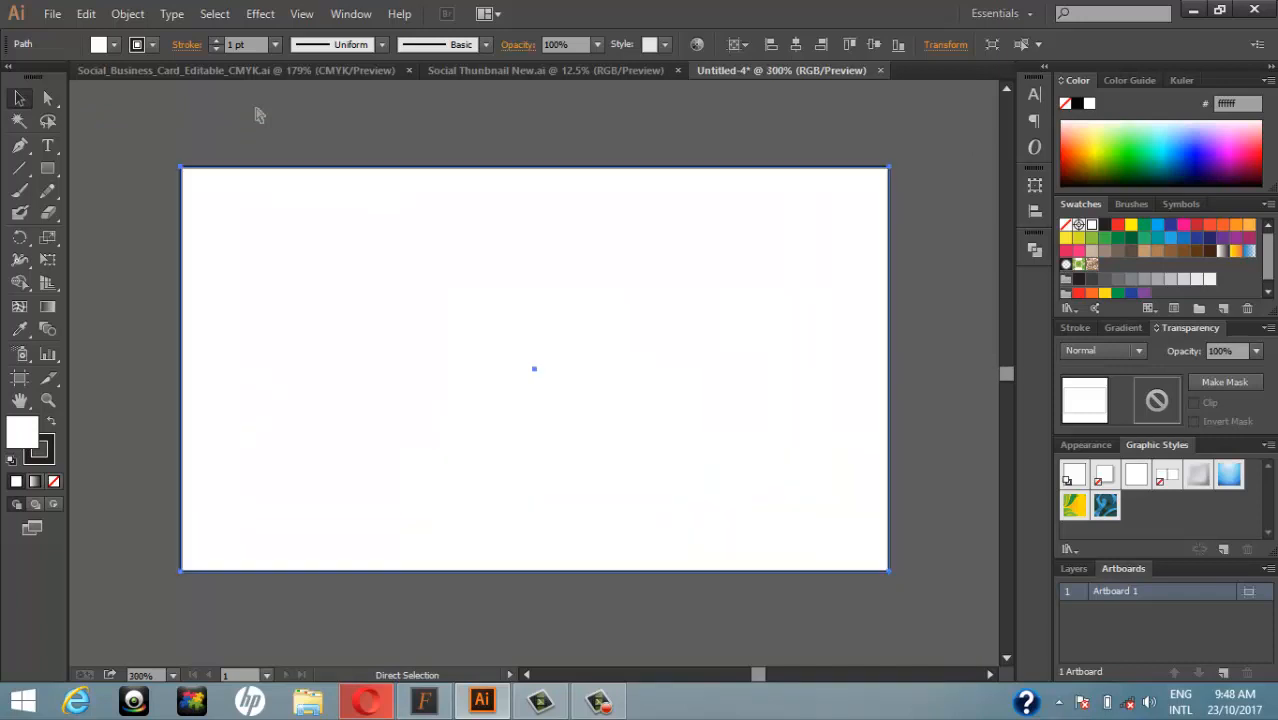
key("ctrl+minus")
key("v")
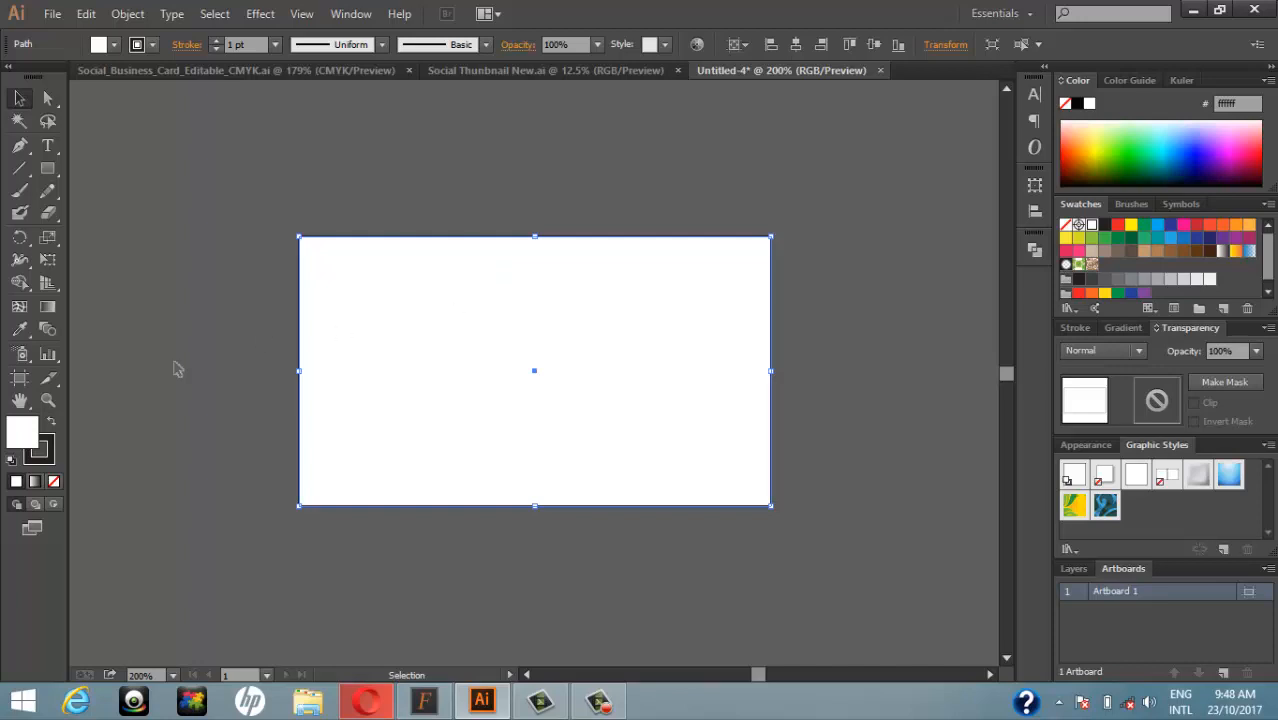
left_click(56, 449)
left_click(49, 457)
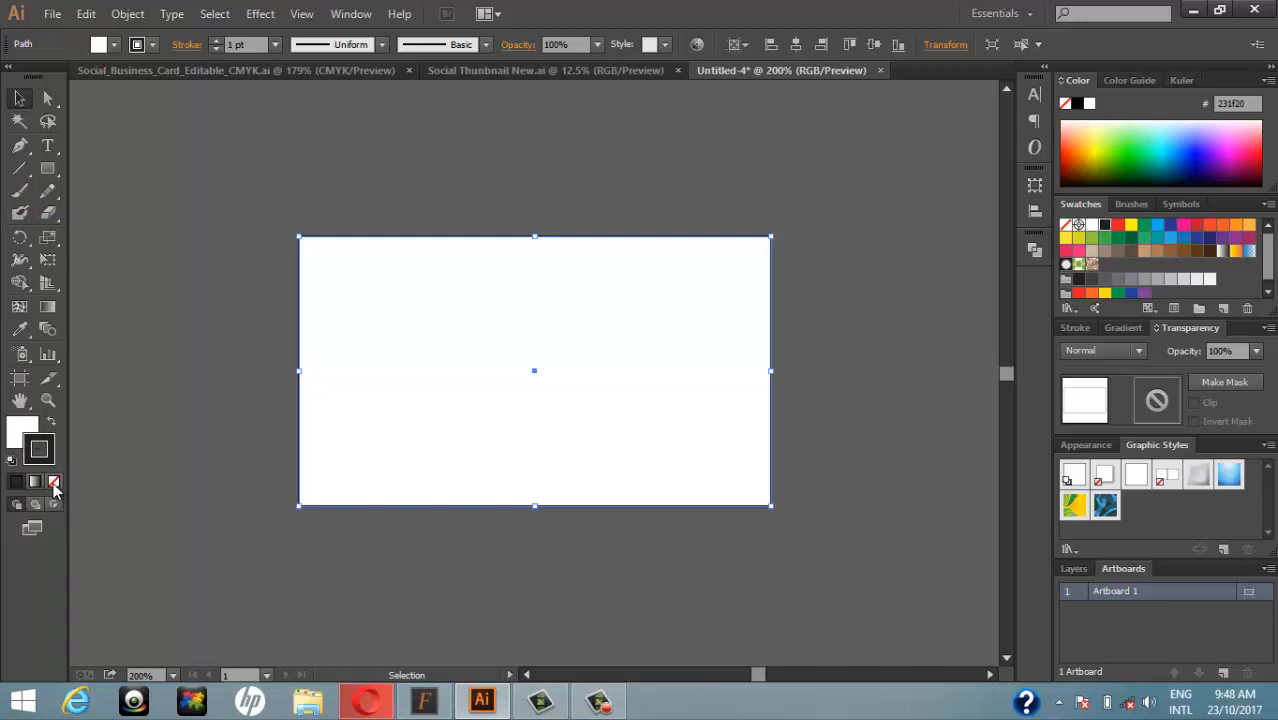
left_click(54, 483)
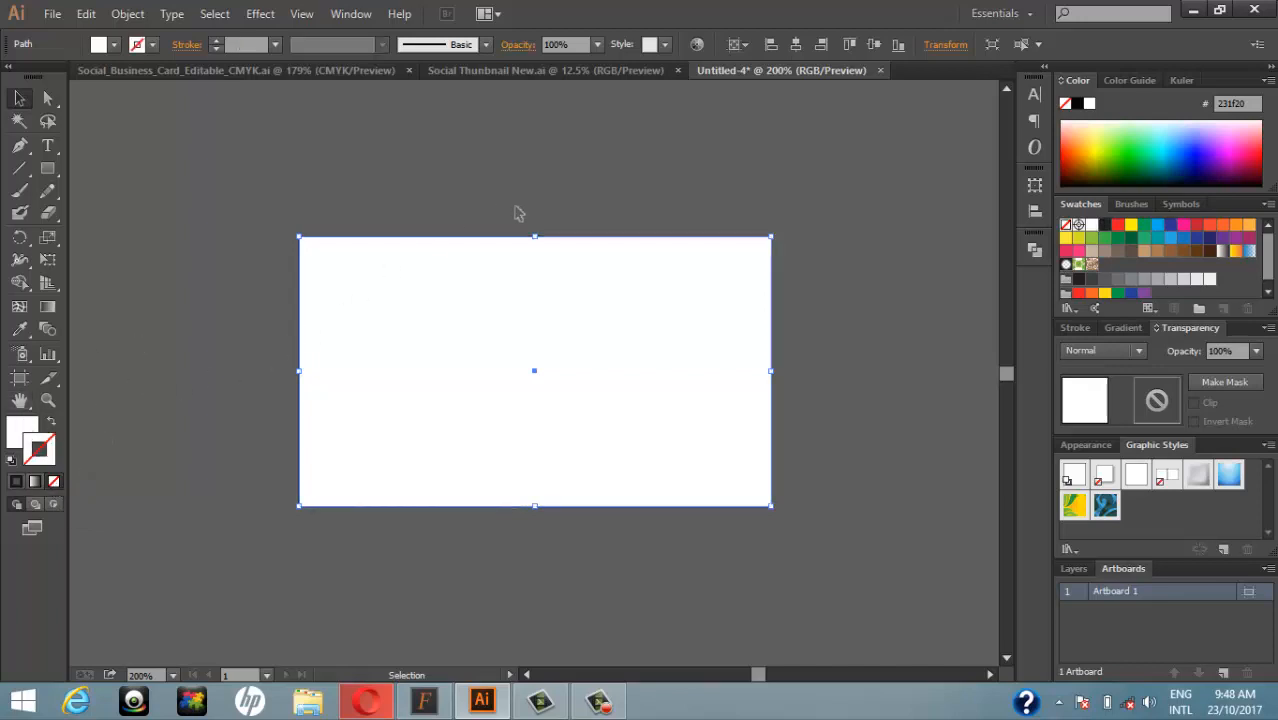
left_click(389, 177)
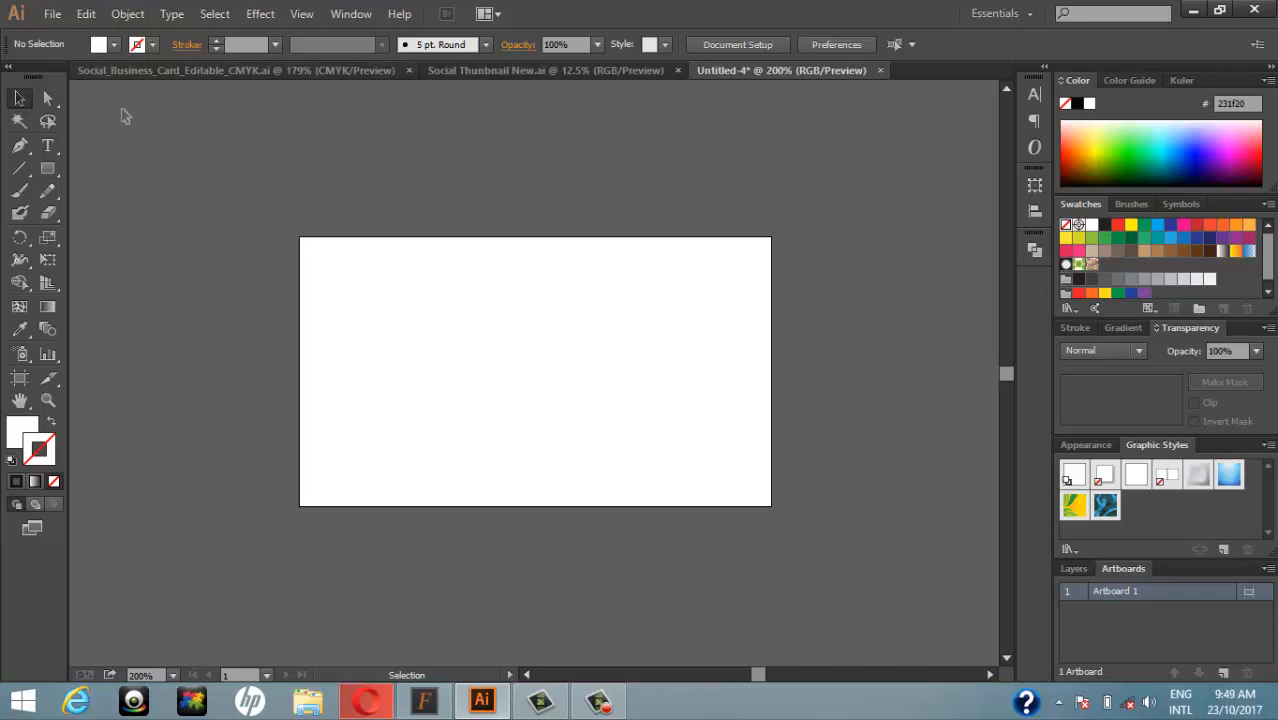
Paste the copied Social Event Planning logo and move it off the artboard to its left side
left_click(86, 13)
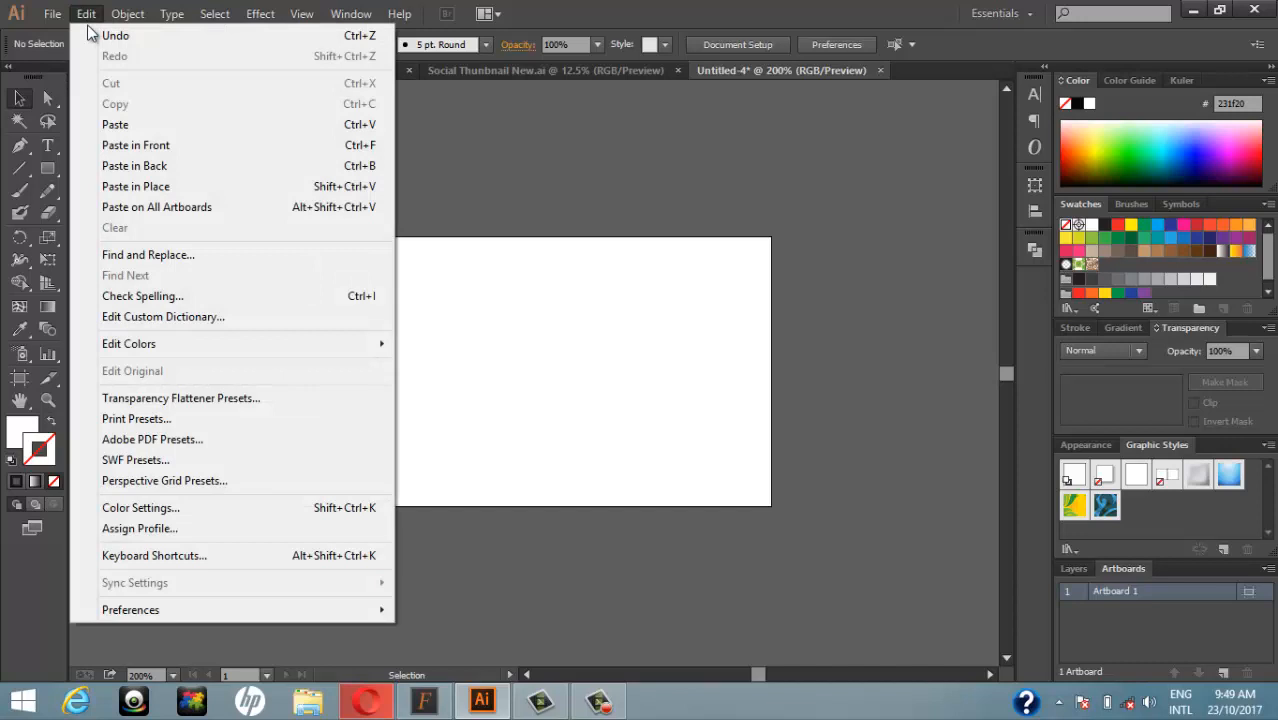
left_click(148, 125)
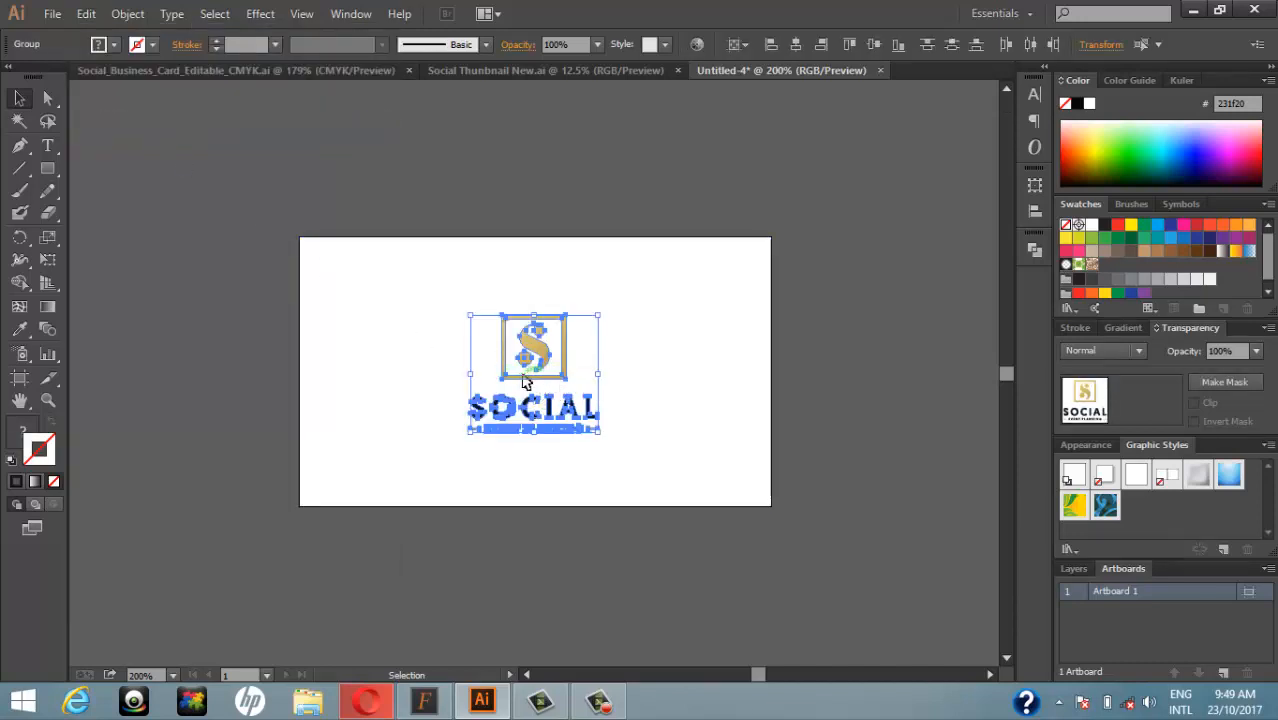
left_click_drag(512, 381, 171, 332)
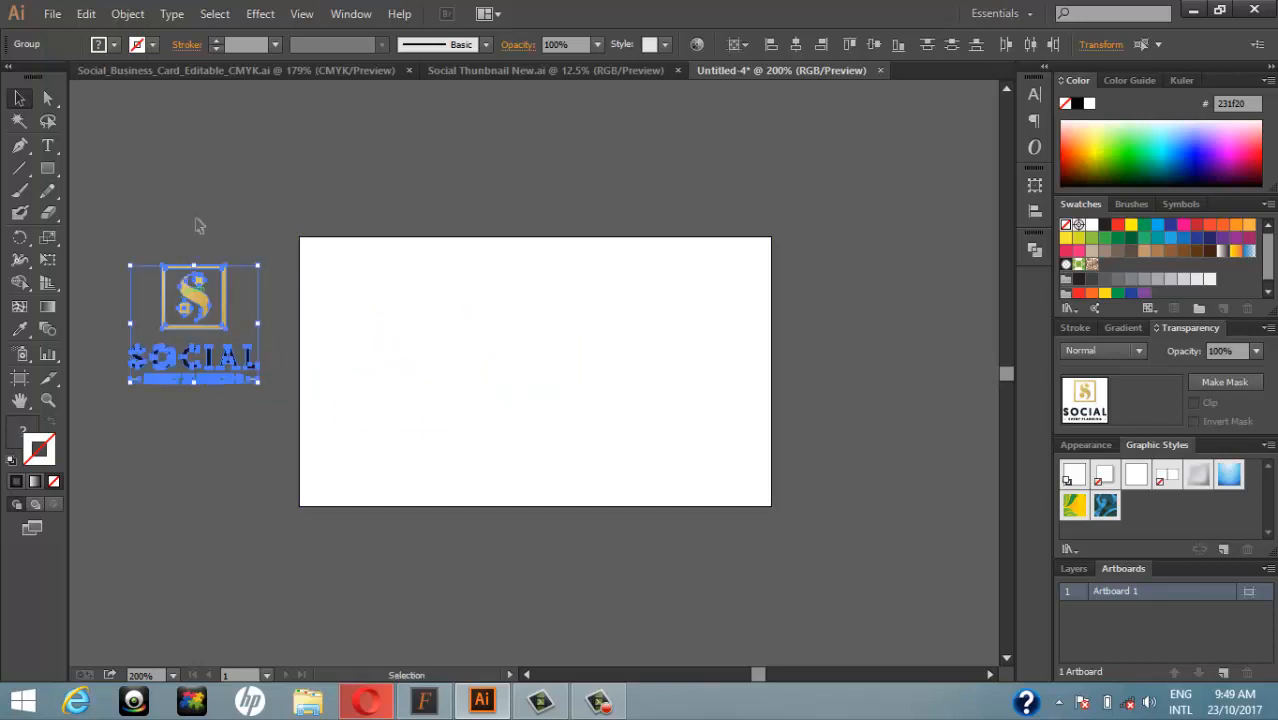
left_click(208, 207)
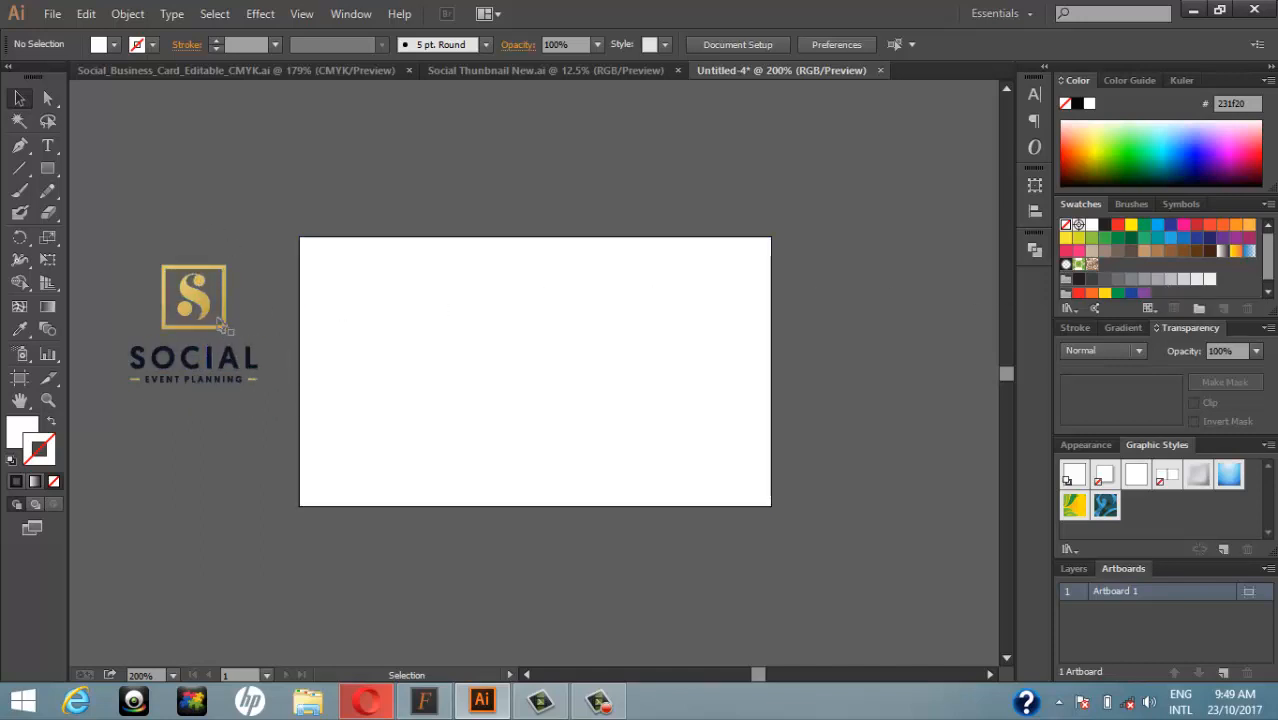
Sample the dark navy of the SOCIAL lettering and save it as an RGB process color swatch, R=13 G=20 B=37
left_click(22, 331)
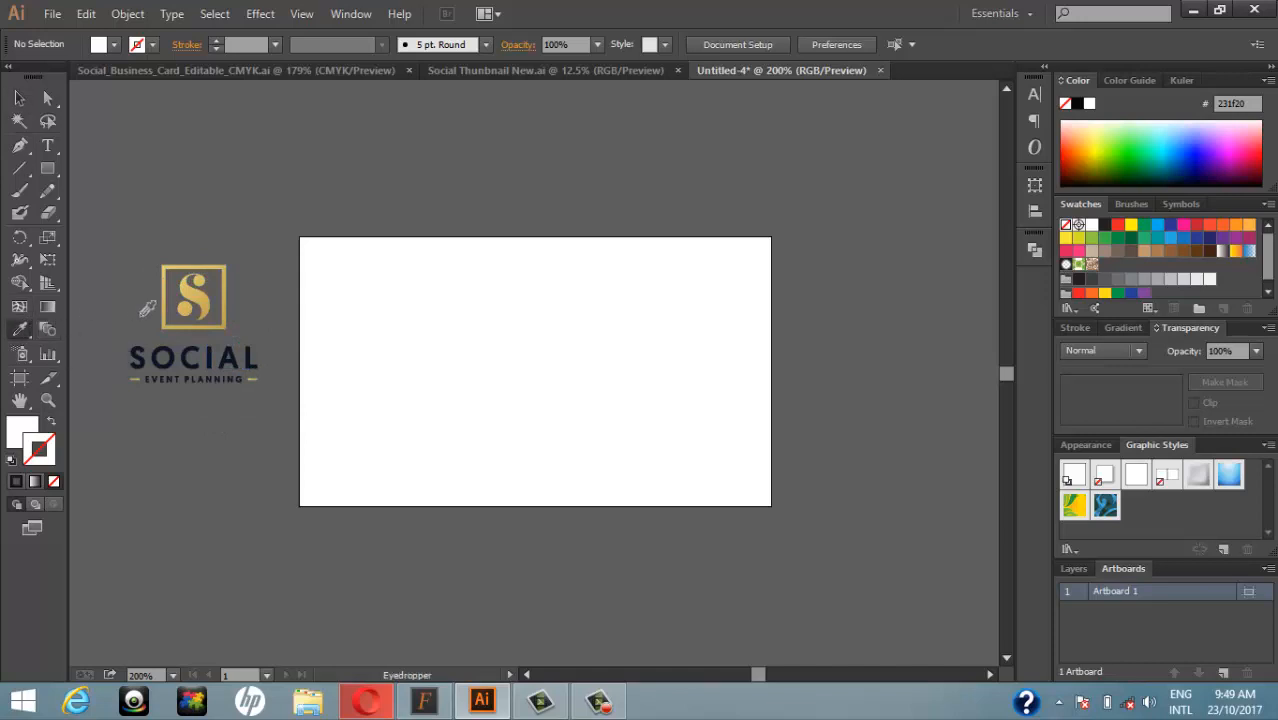
left_click(182, 350)
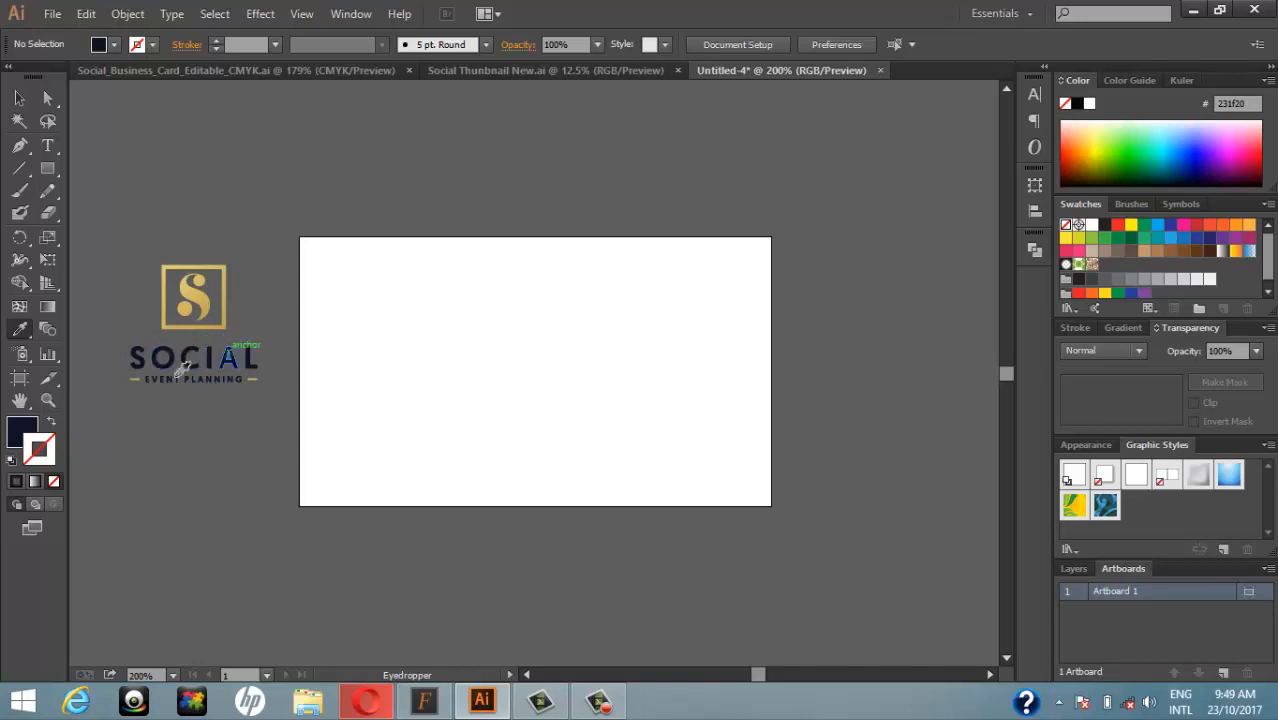
left_click(24, 428)
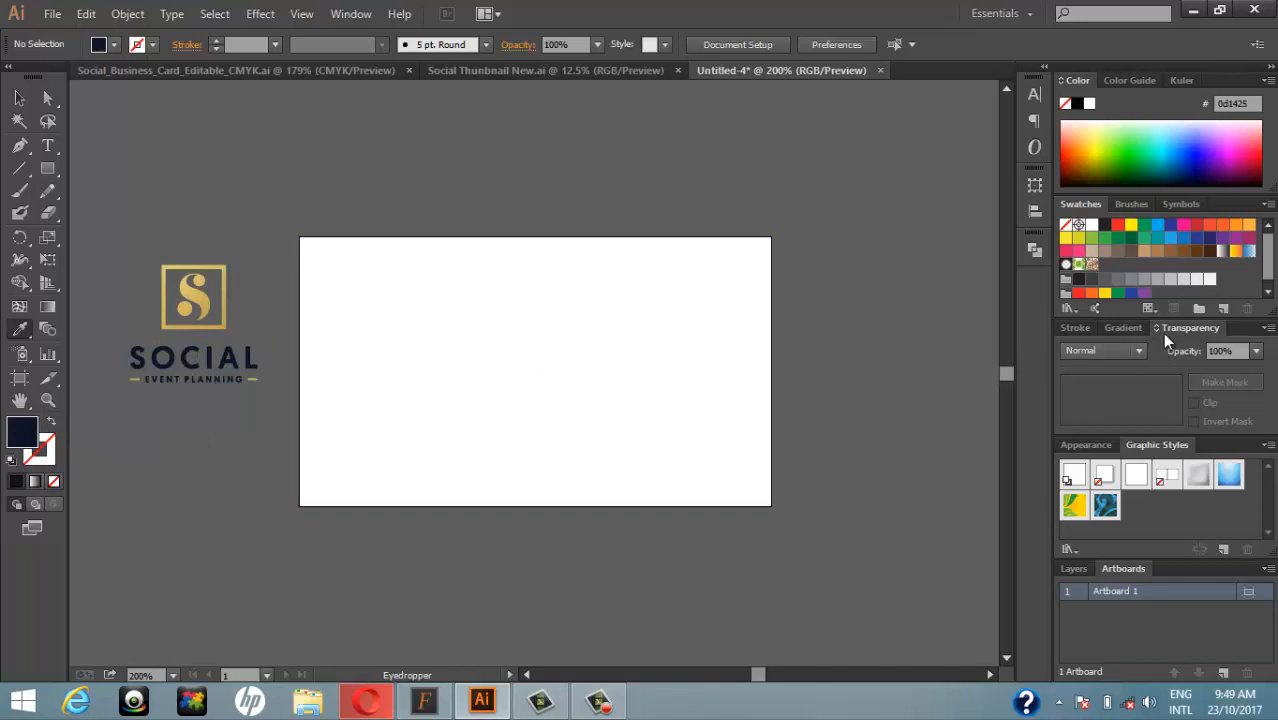
left_click(1226, 312)
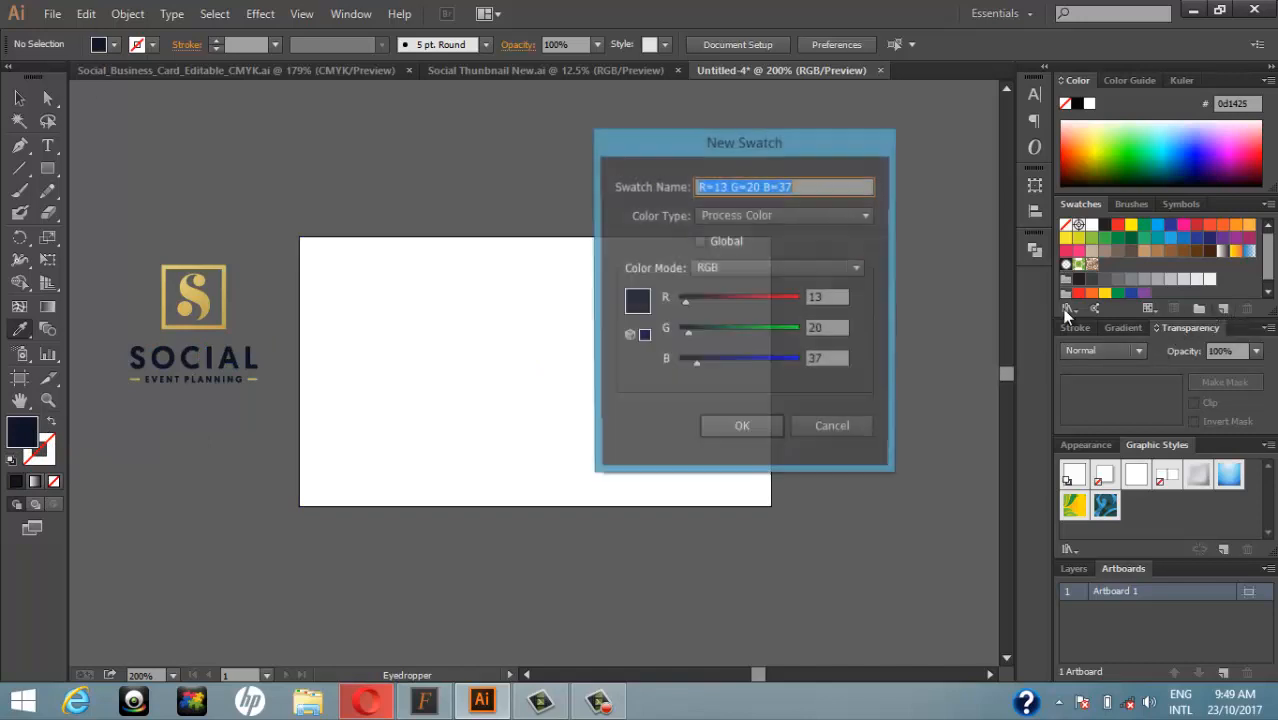
left_click_drag(787, 141, 507, 157)
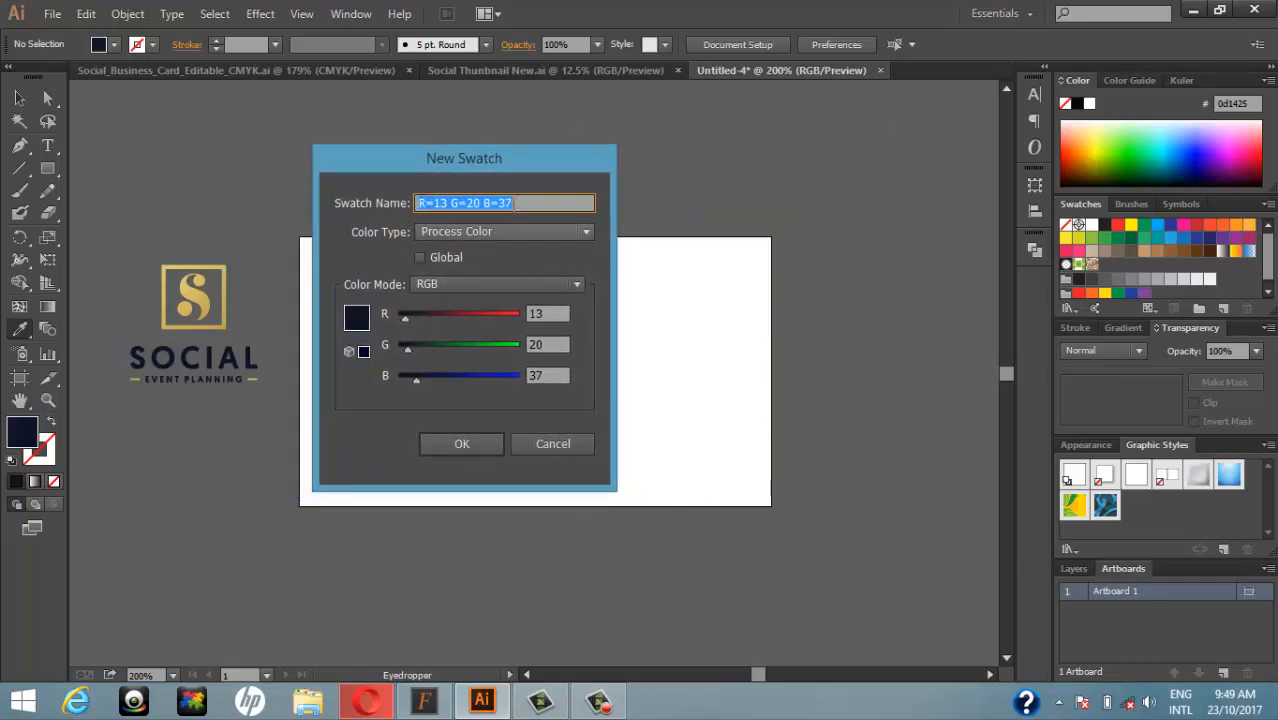
left_click(459, 448)
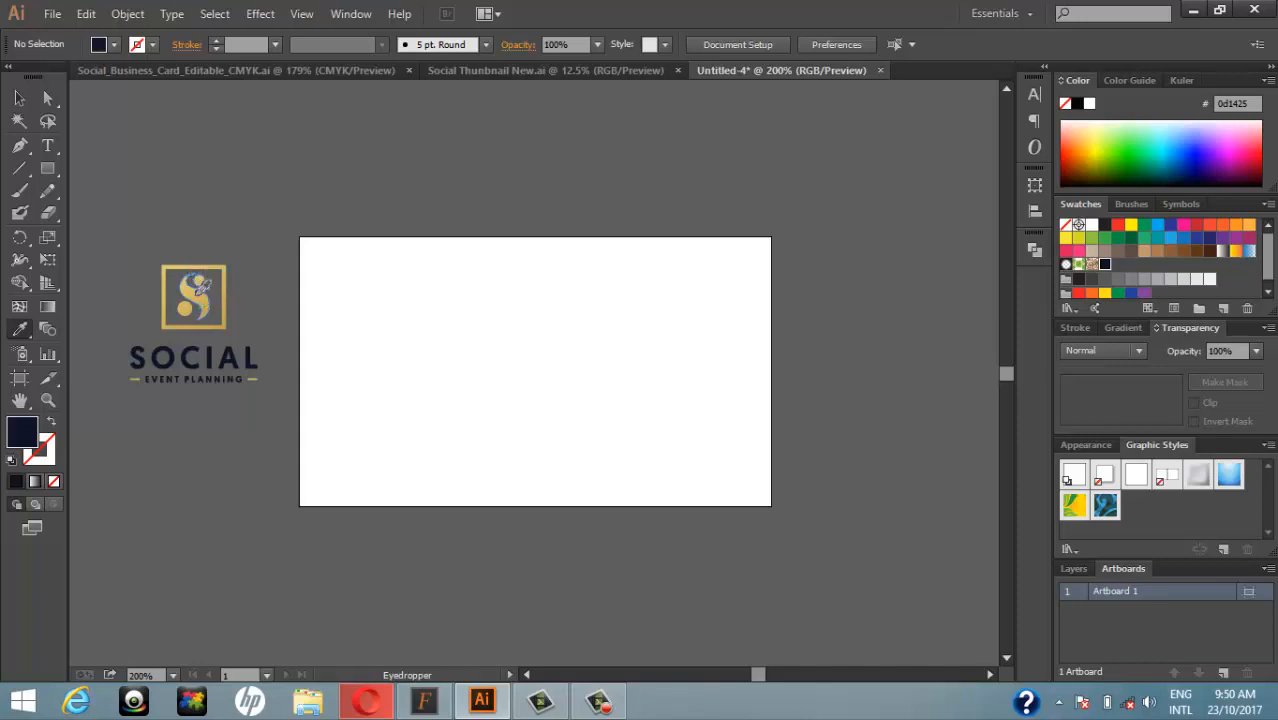
Sample the gold gradient from the logo's S symbol and save it as a new gradient swatch
left_click(197, 293)
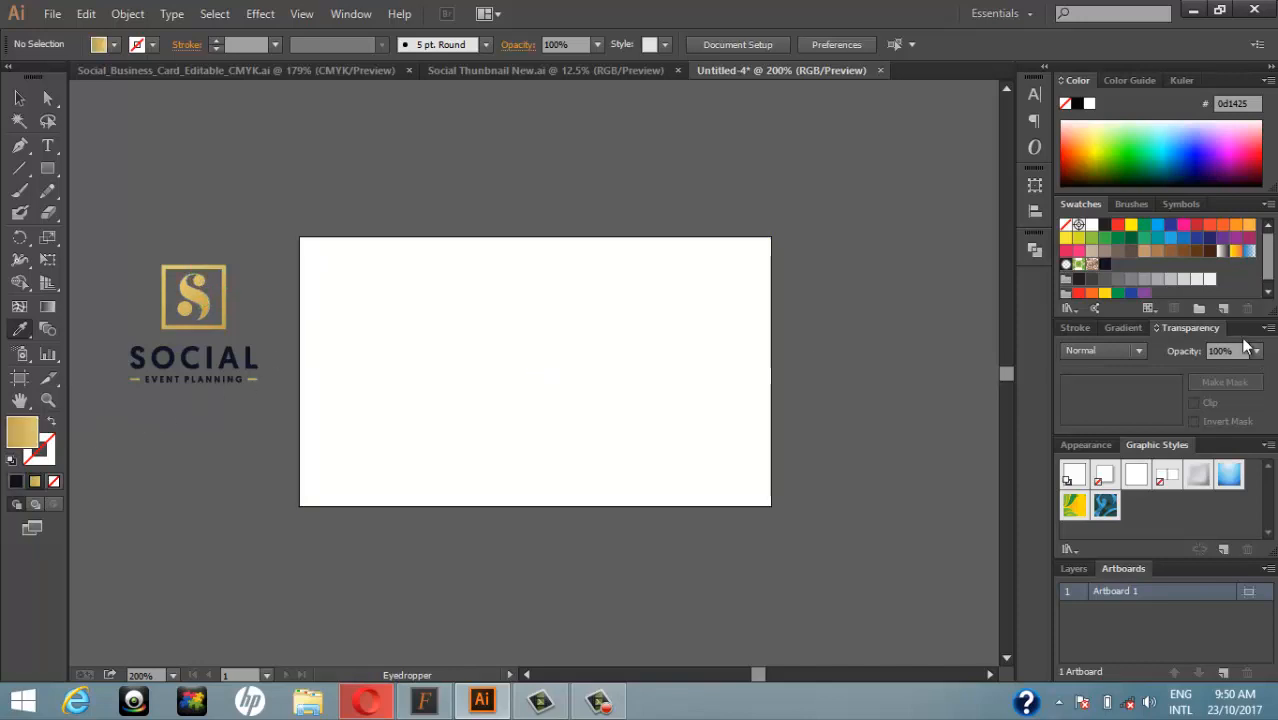
left_click(1223, 309)
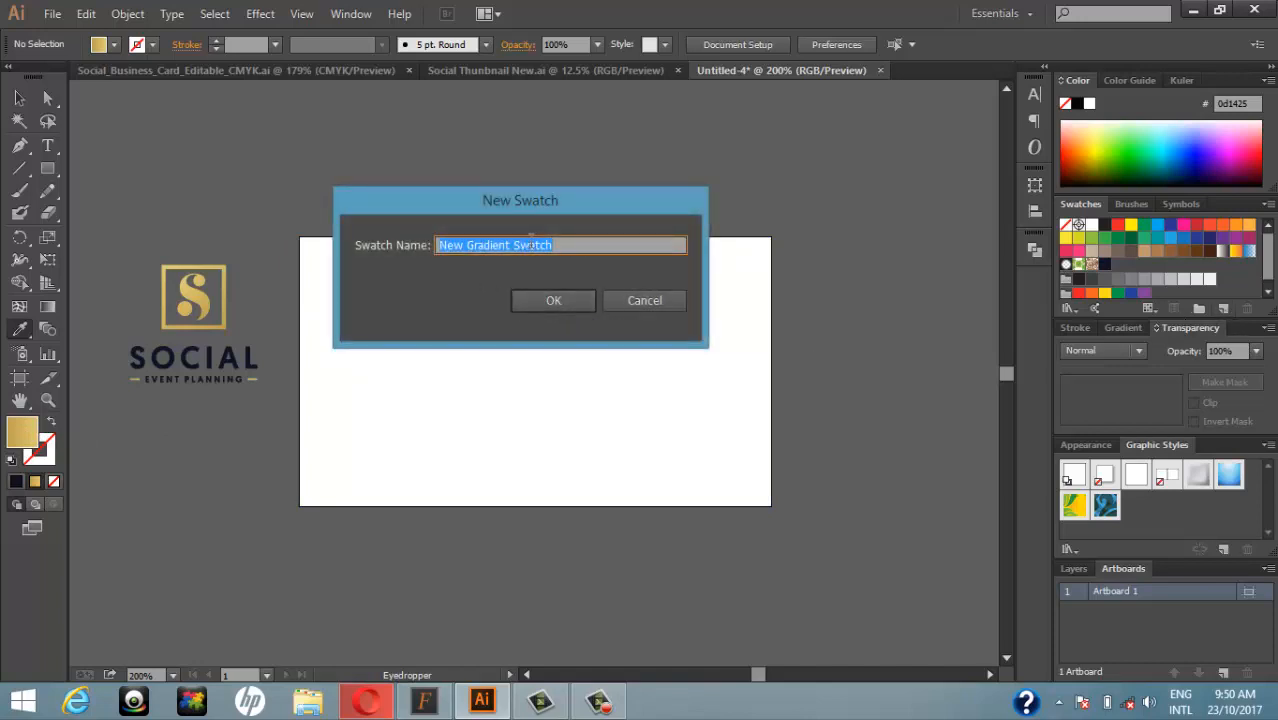
left_click(557, 307)
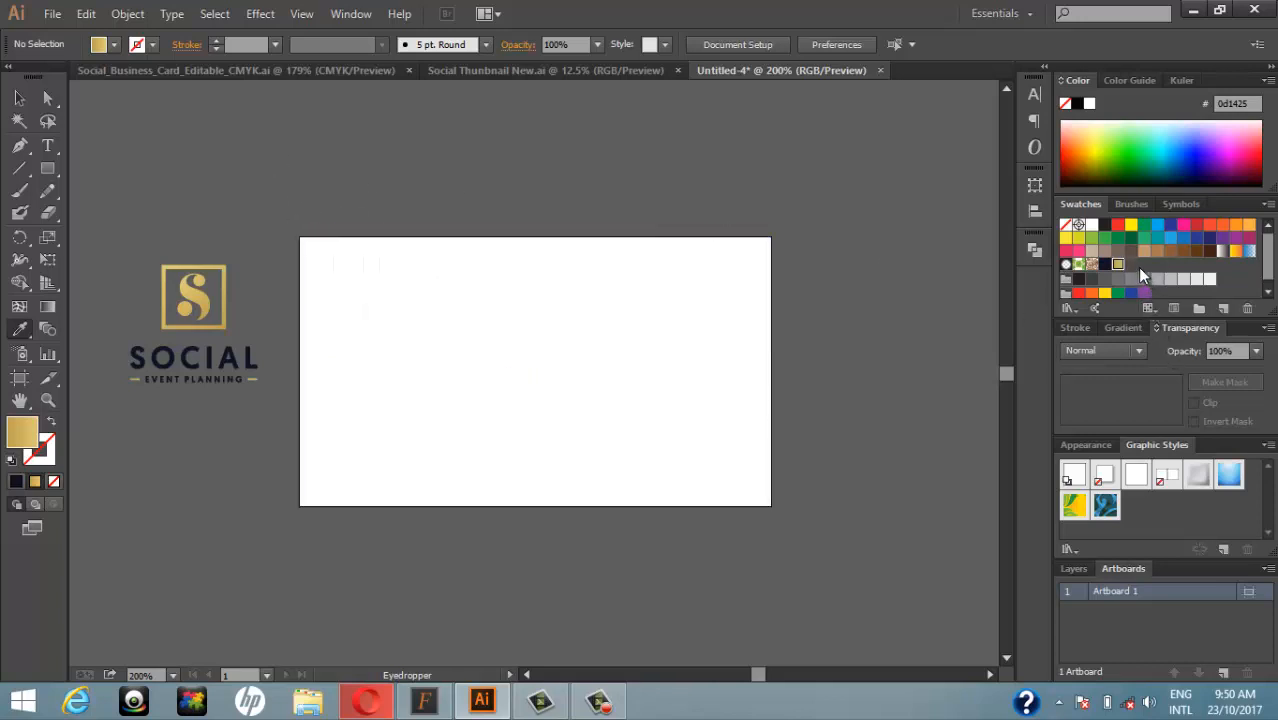
Fill the artboard-sized background rectangle with the saved dark navy swatch and deselect it
left_click(15, 78)
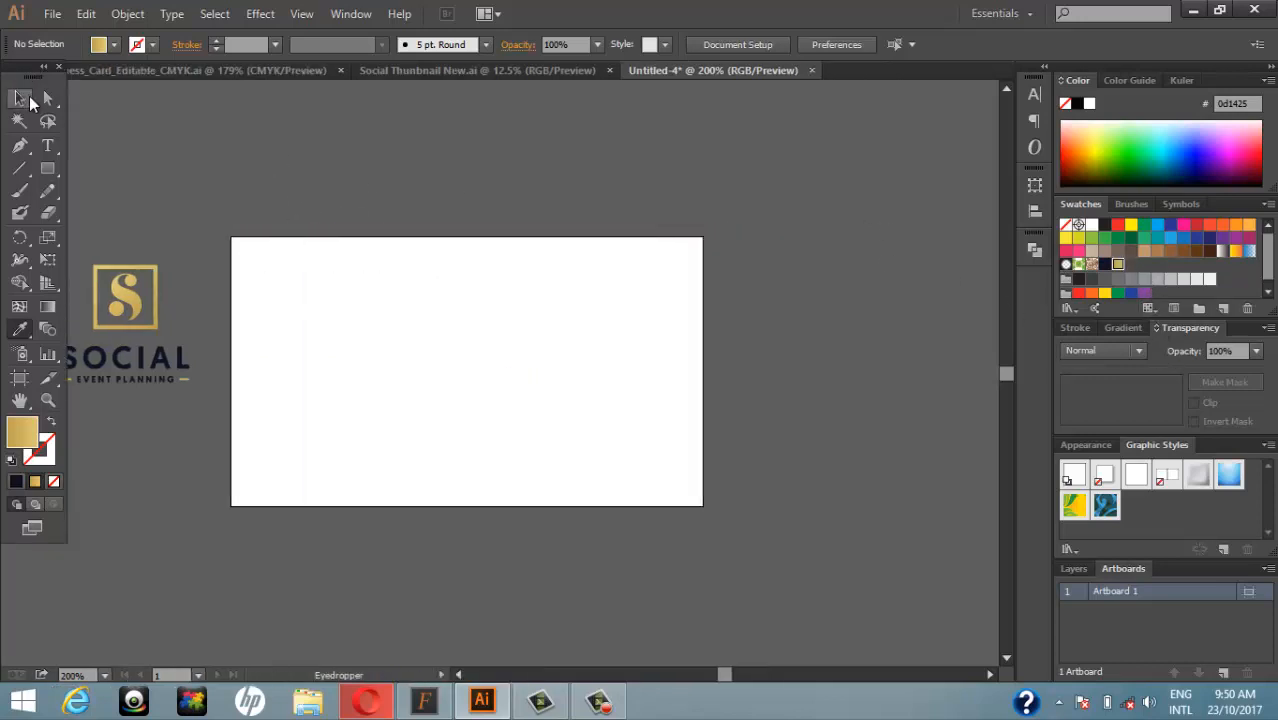
left_click(26, 77)
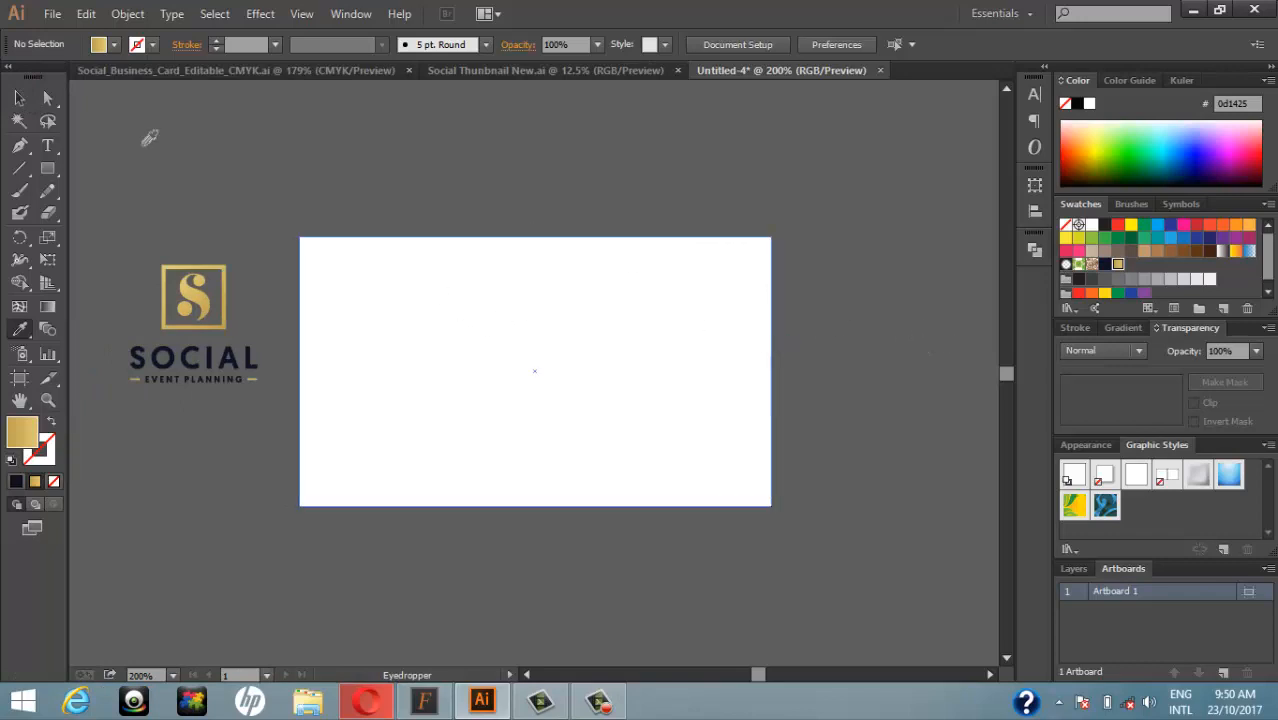
left_click(19, 97)
left_click(538, 313)
left_click(538, 315)
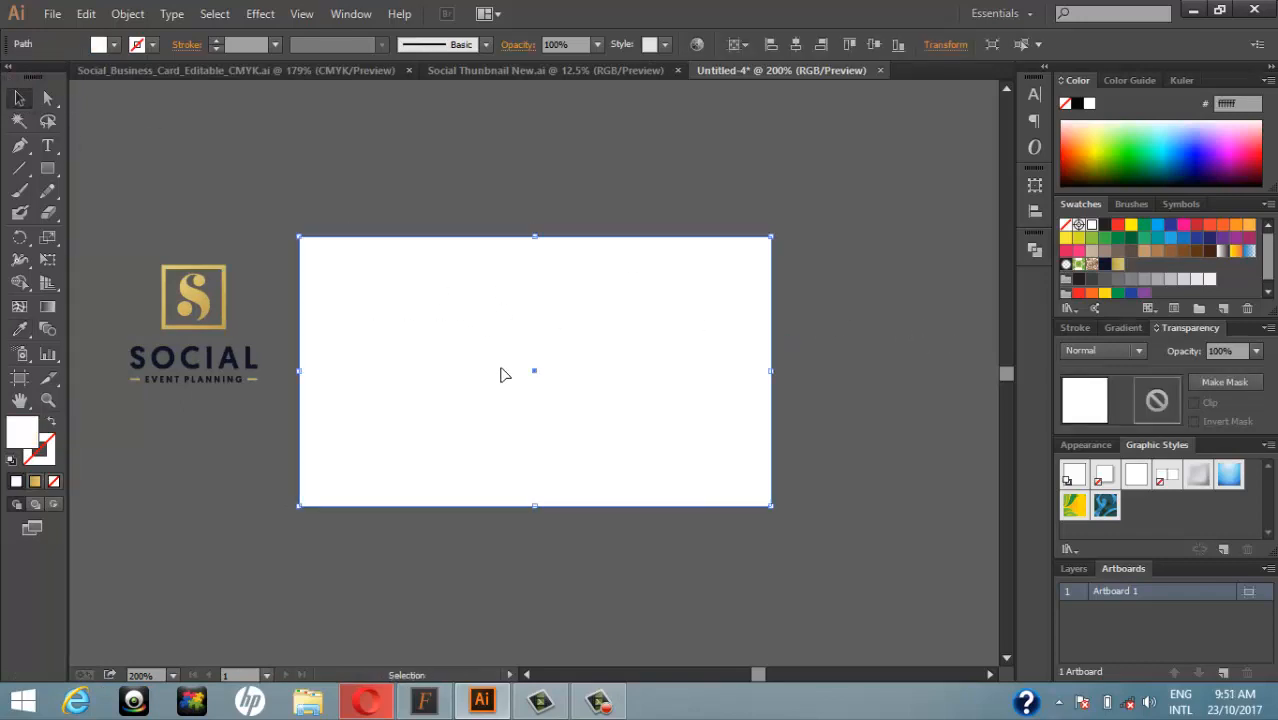
left_click(1105, 264)
left_click(350, 180)
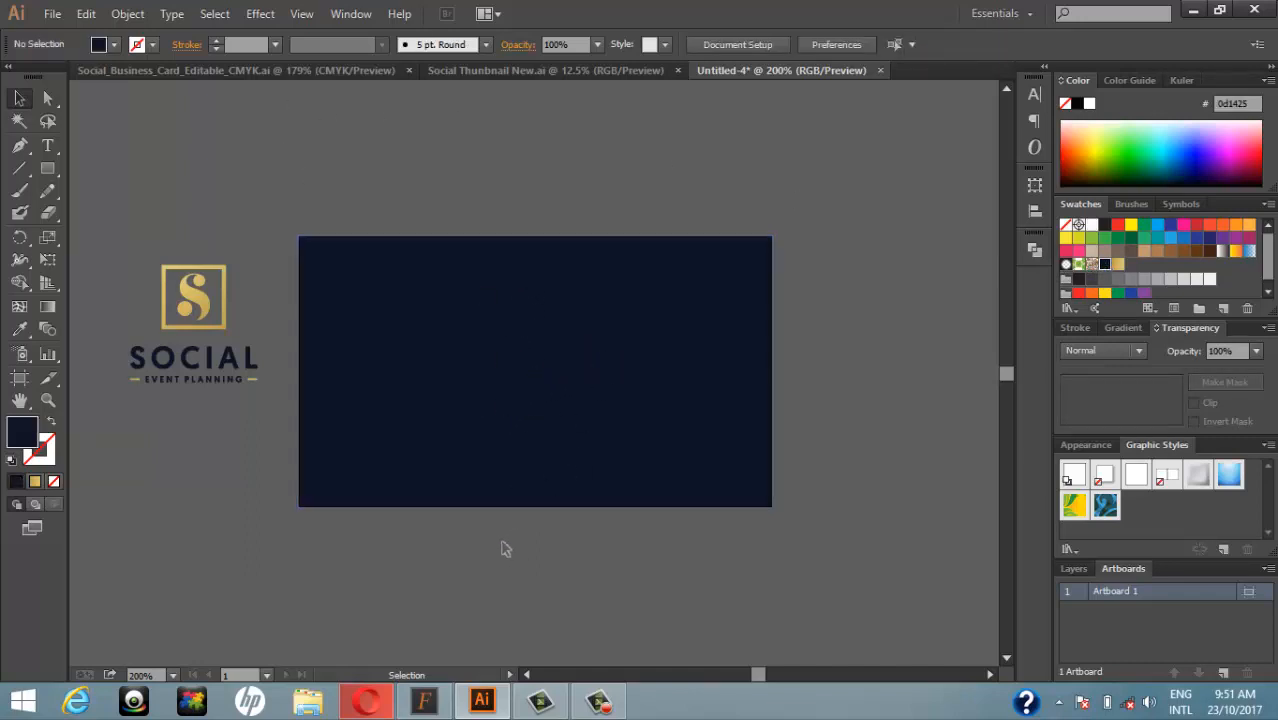
Duplicate the logo's gold S symbol and place the copy below the navy card, near its lower-left corner
key("space")
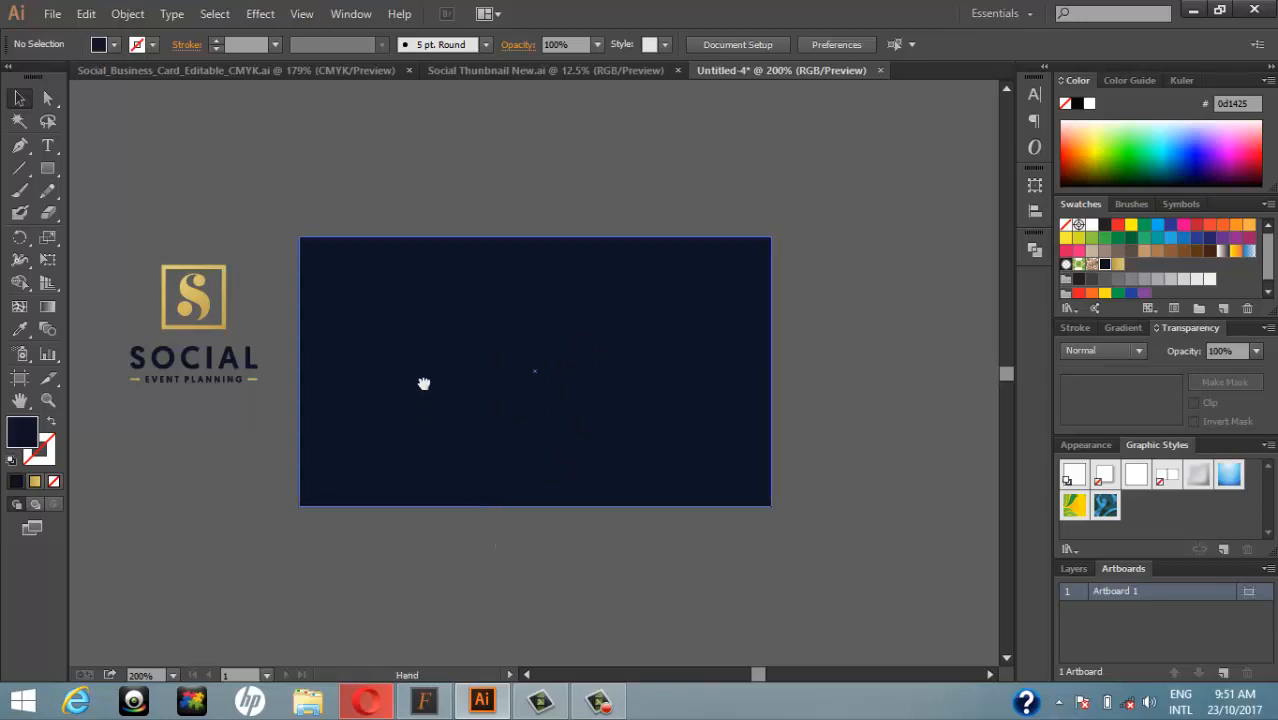
left_click_drag(433, 372, 551, 290)
left_click_drag(488, 310, 491, 302)
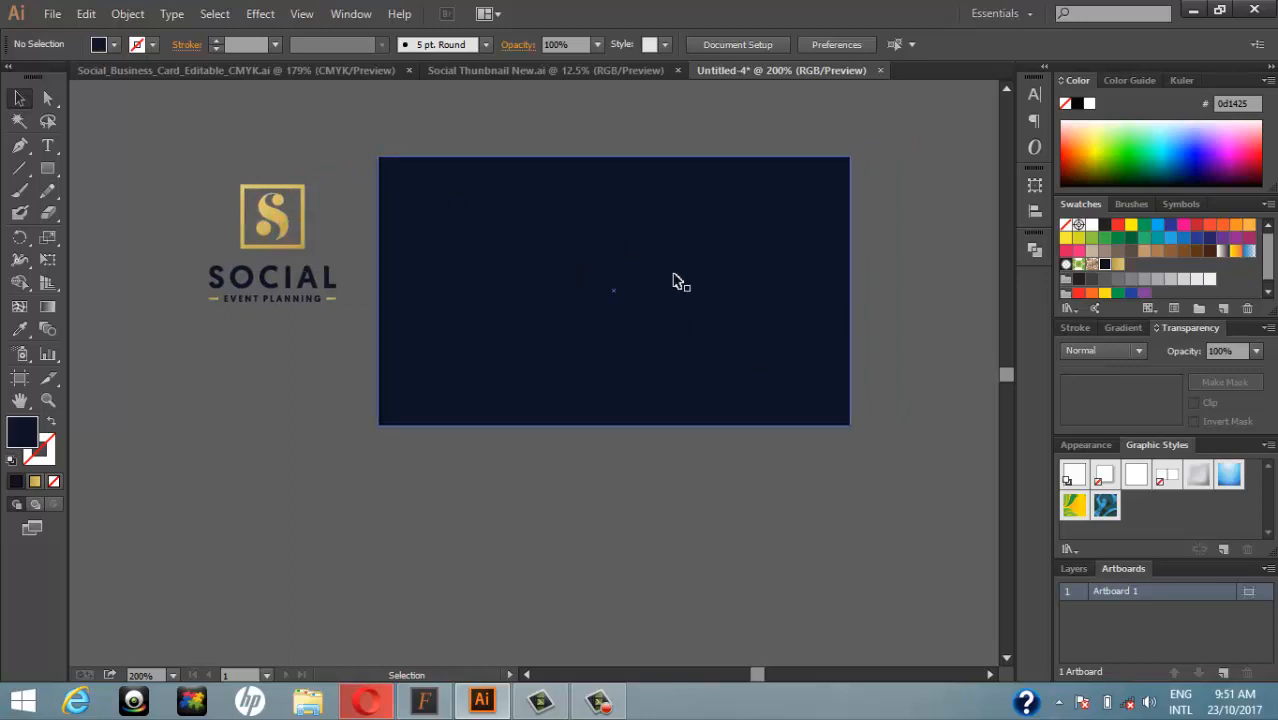
left_click(287, 236)
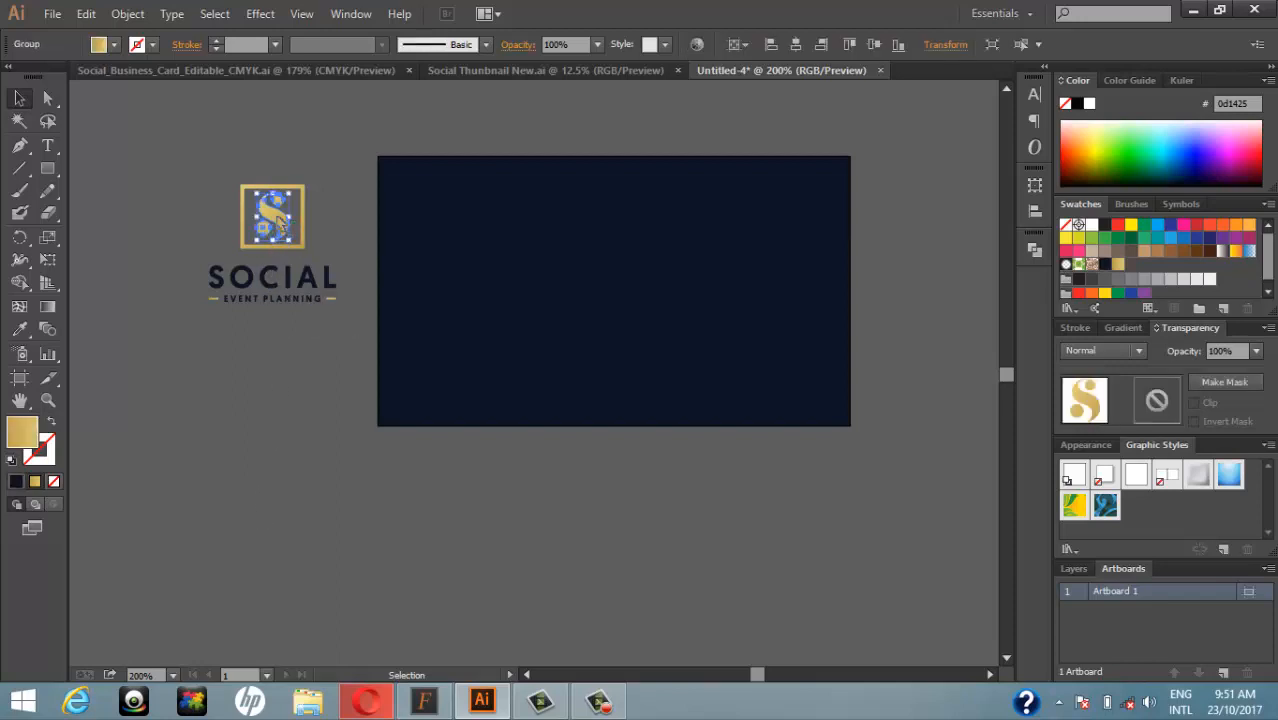
left_click_drag(281, 226, 277, 498)
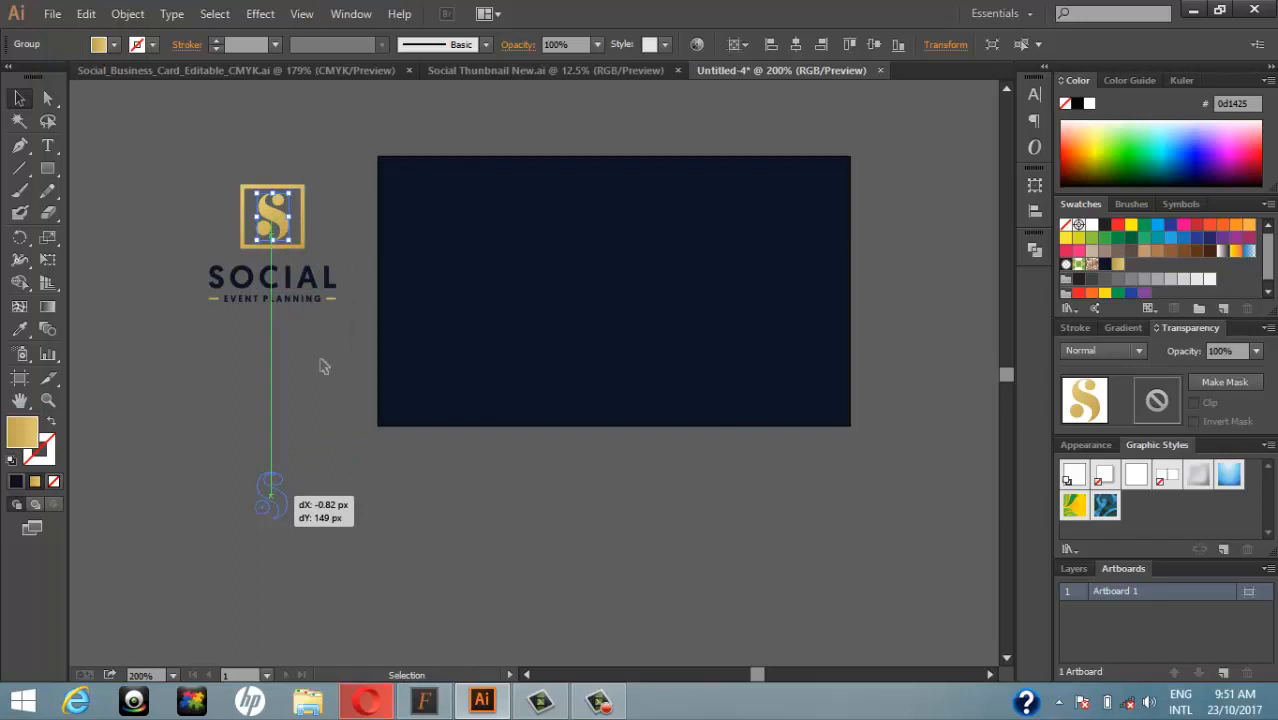
left_click(290, 417)
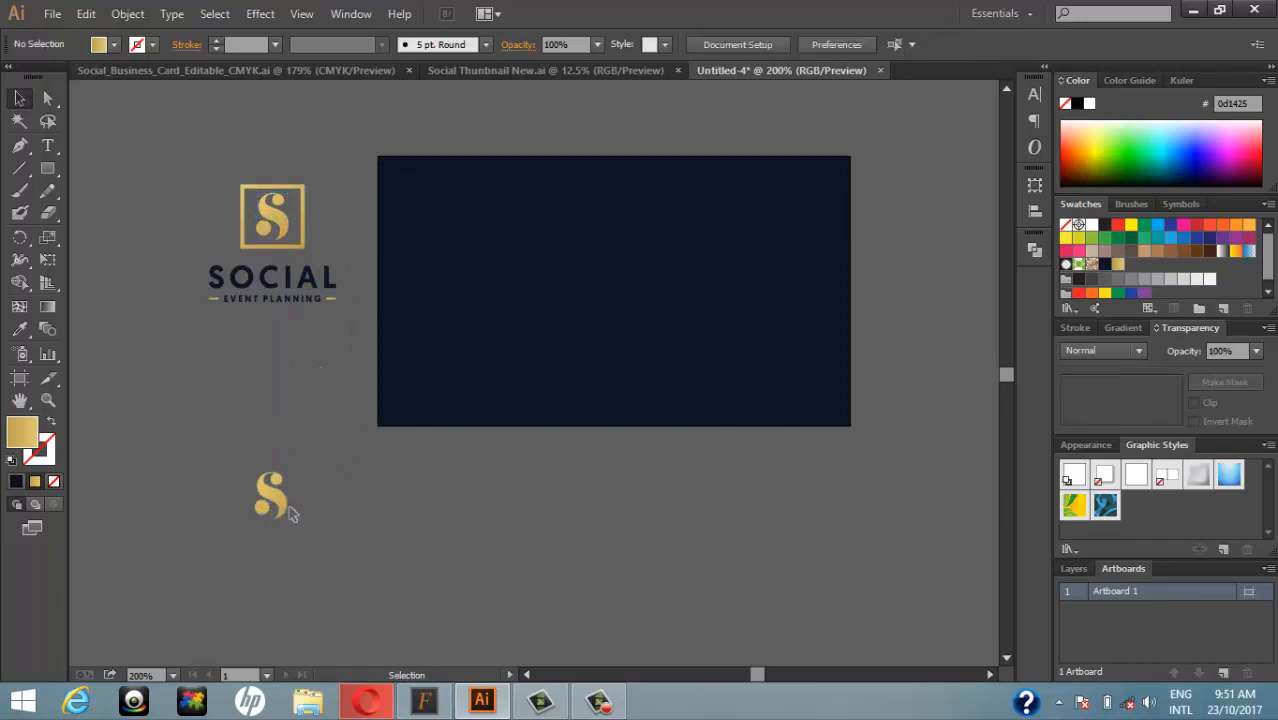
left_click_drag(276, 500, 460, 522)
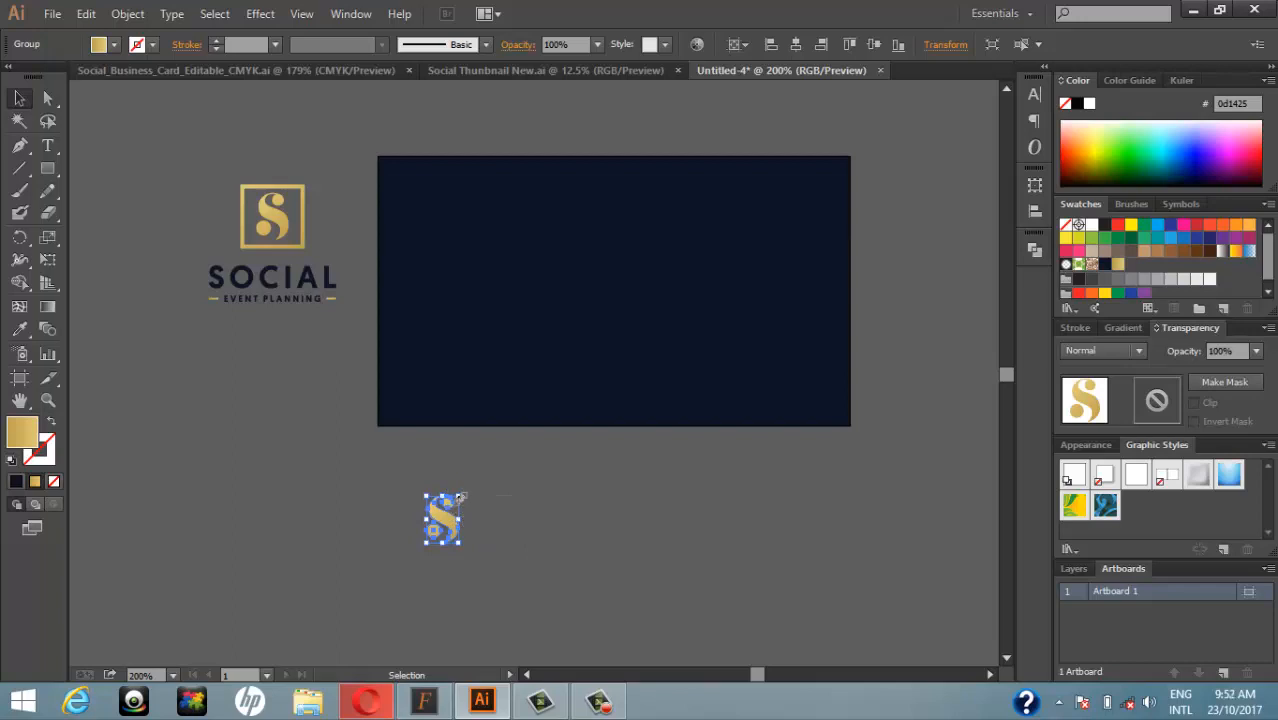
Scale the gold S copy below the card down slightly and make a new pattern from it
mouse_move(461, 496)
left_mouse_down()
mouse_move(451, 507)
mouse_move(458, 497)
left_mouse_up()
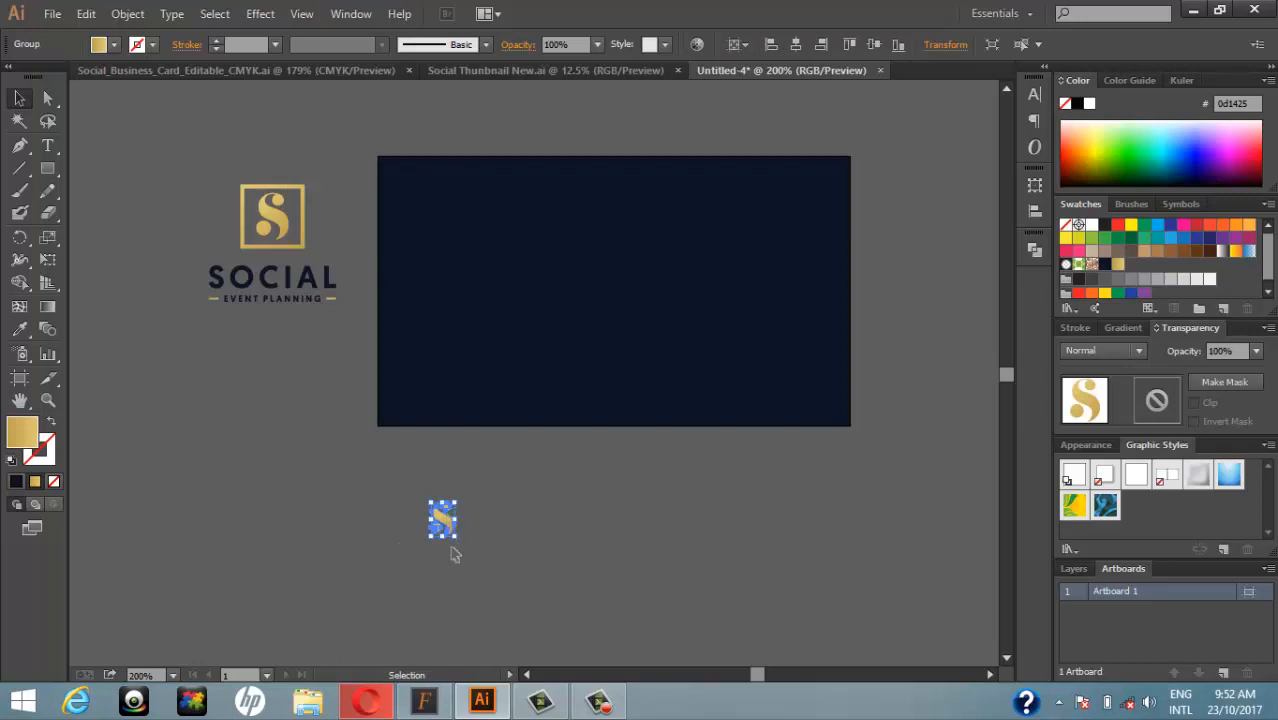
left_click(131, 14)
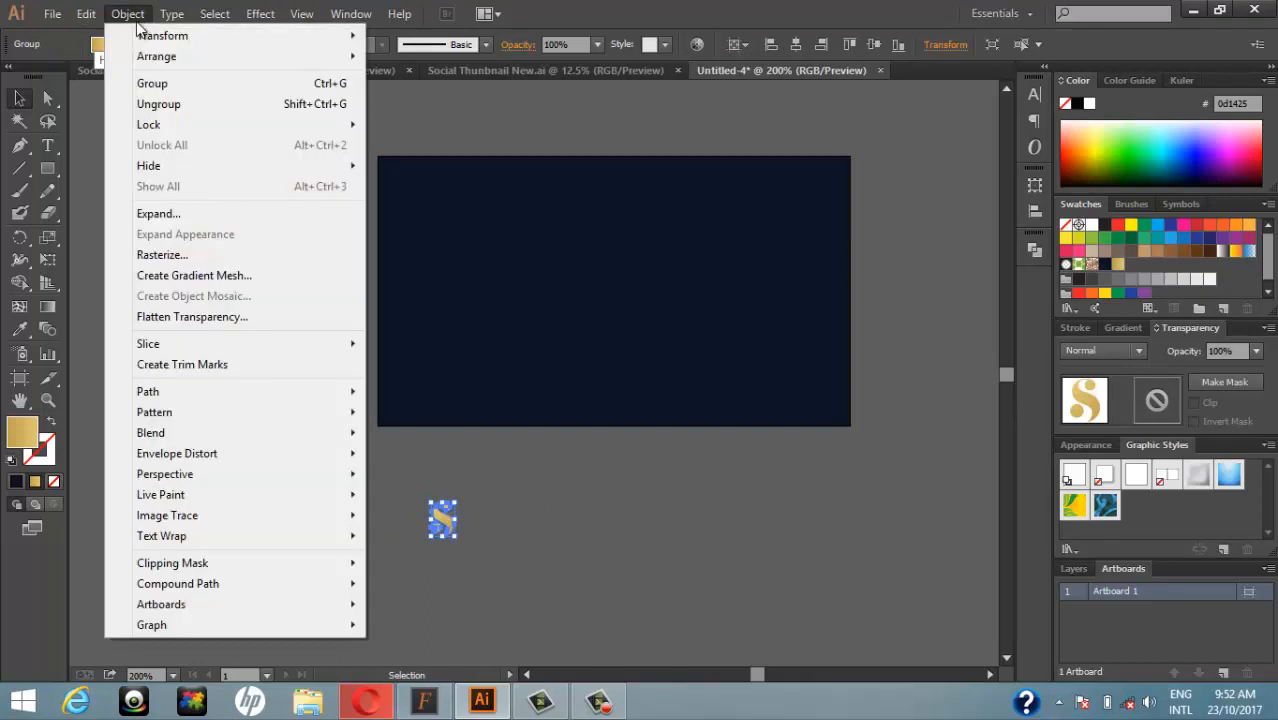
mouse_move(270, 410)
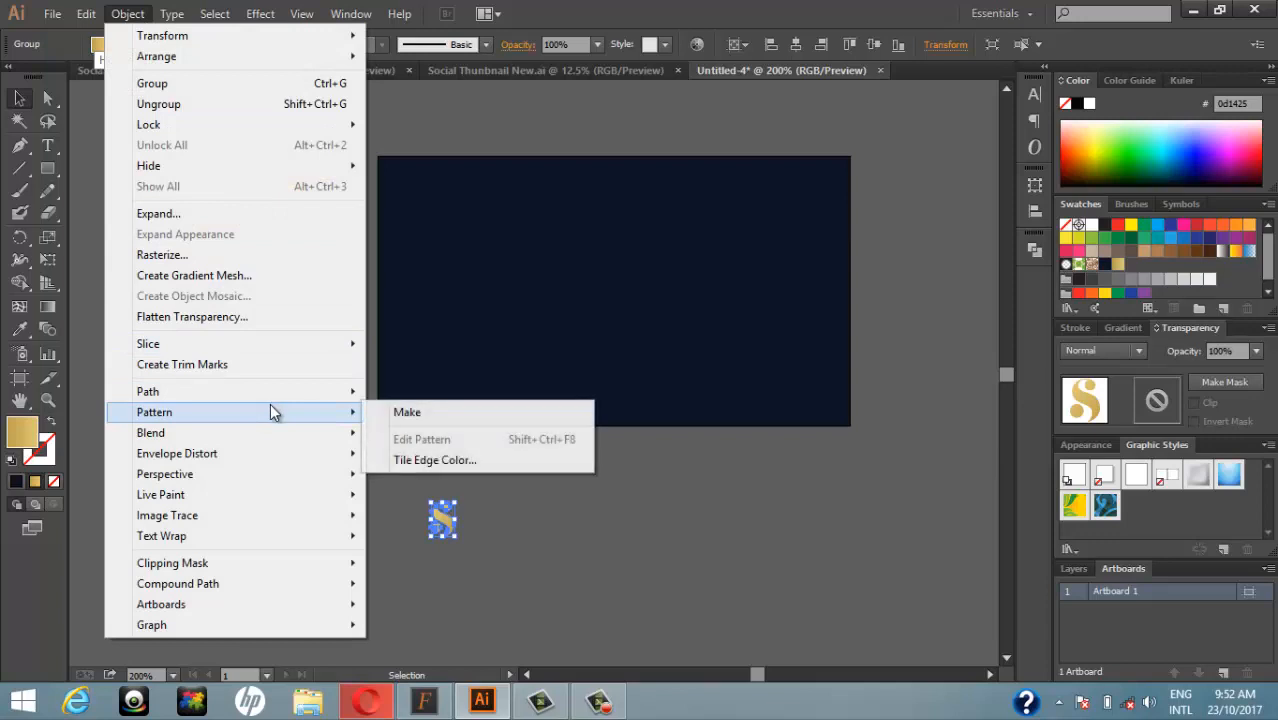
left_click(447, 411)
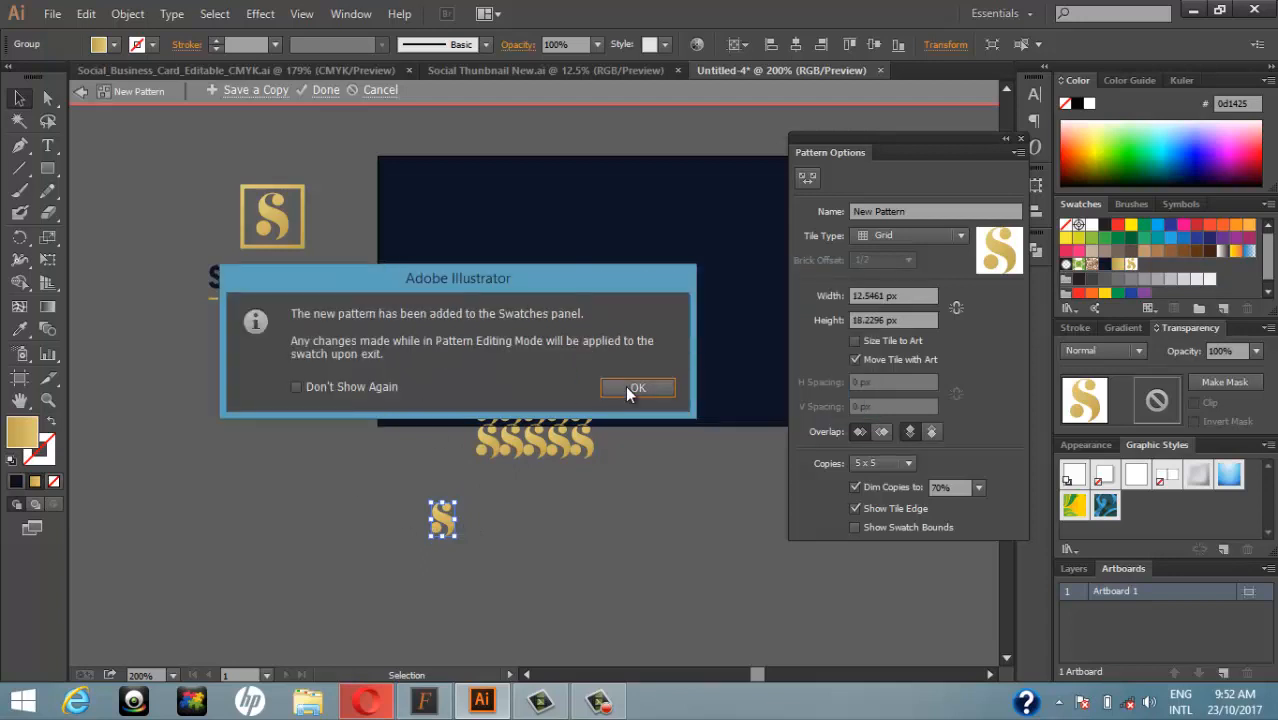
left_click(627, 387)
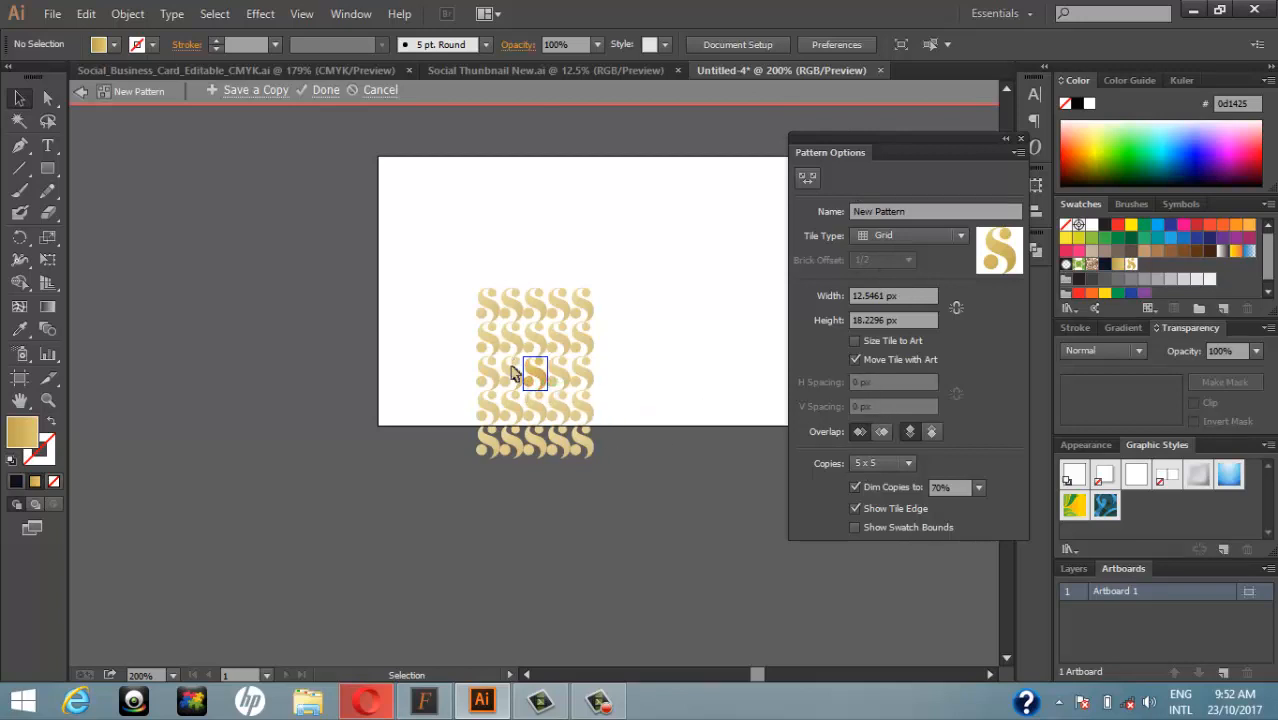
Size the pattern tile to the art and set its horizontal and vertical spacing to 3 px each
left_click(855, 341)
left_click(886, 381)
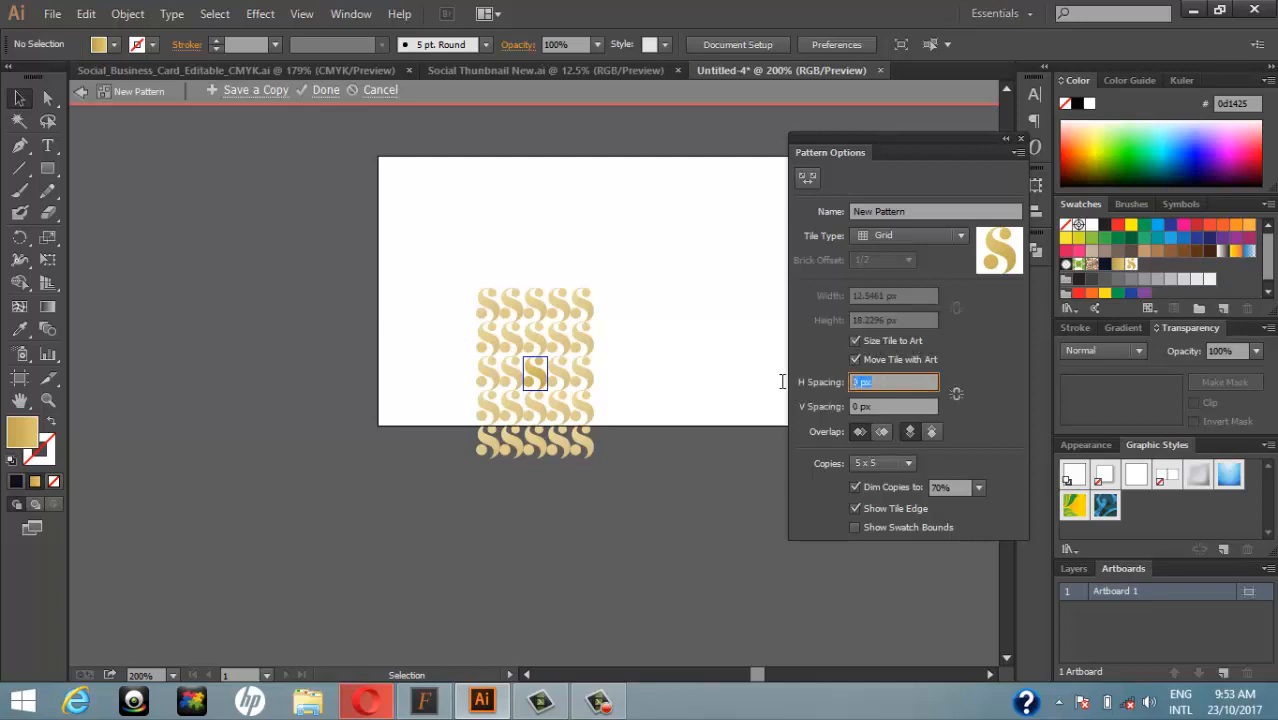
left_click_drag(772, 381, 830, 404)
type("3px")
key("Tab")
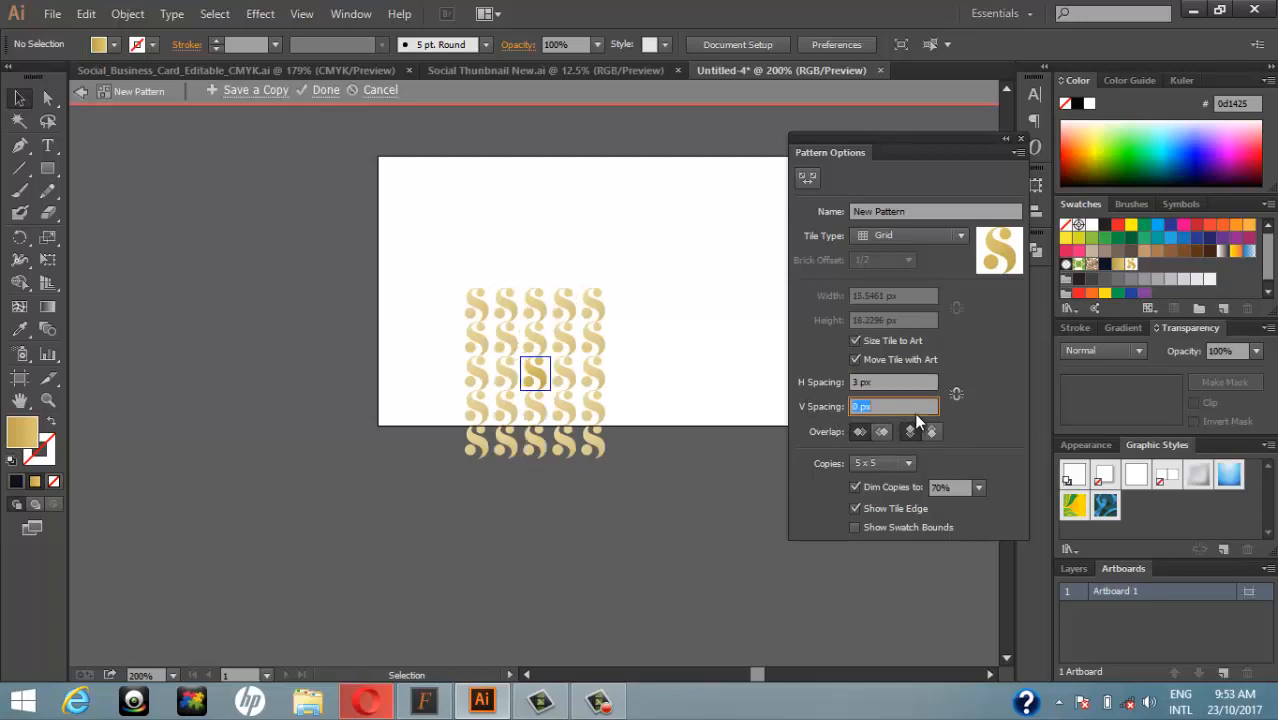
type("3px")
key("Tab")
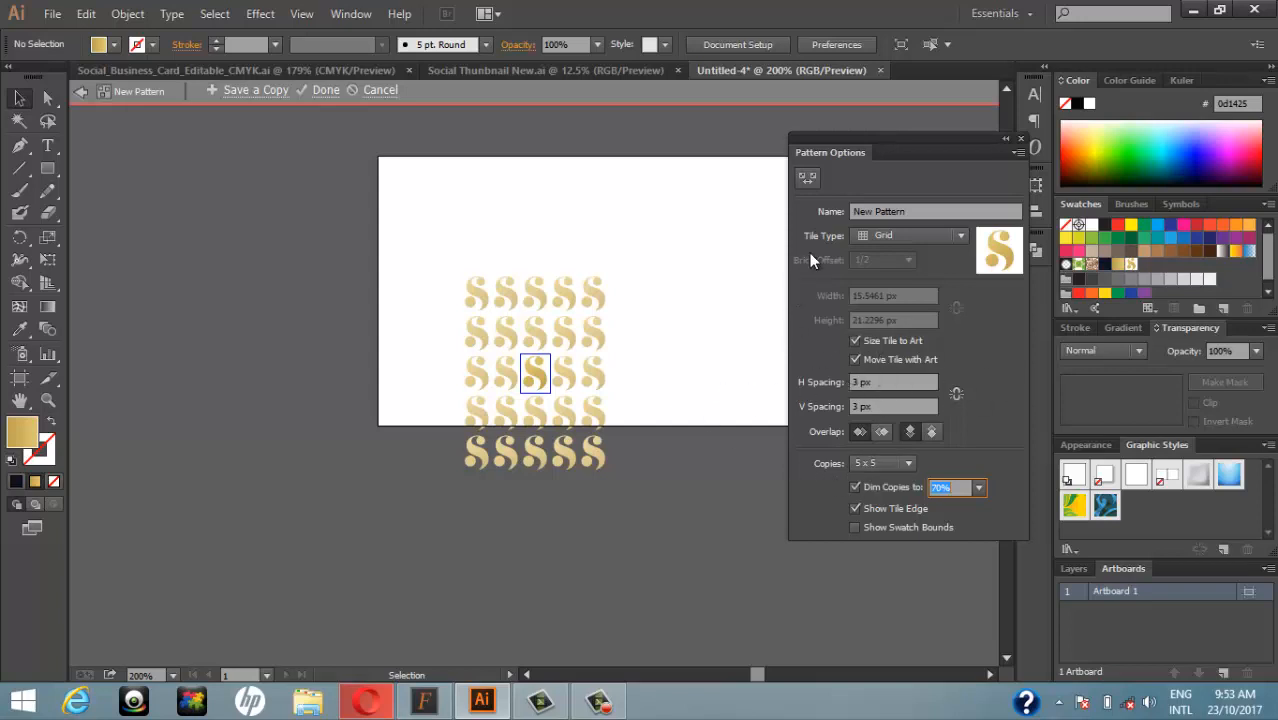
Change the pattern's tile type to Hex by Column and finish editing the pattern
left_click(897, 235)
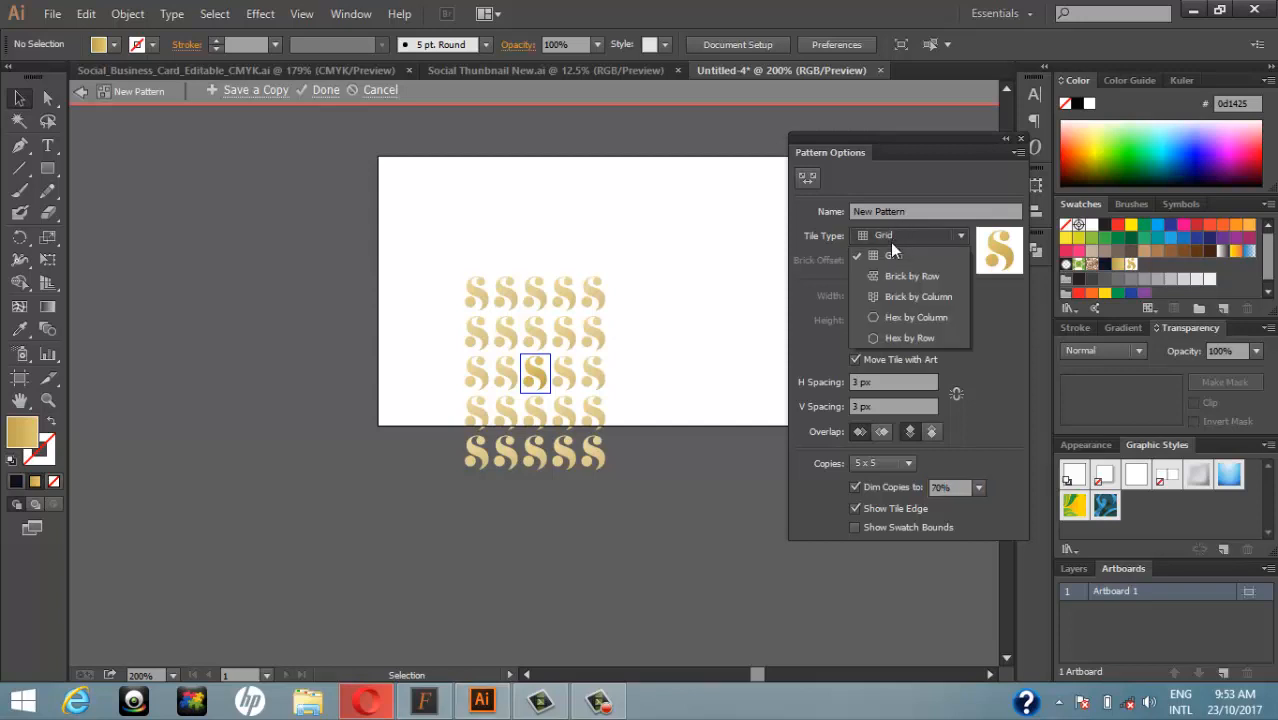
left_click(888, 323)
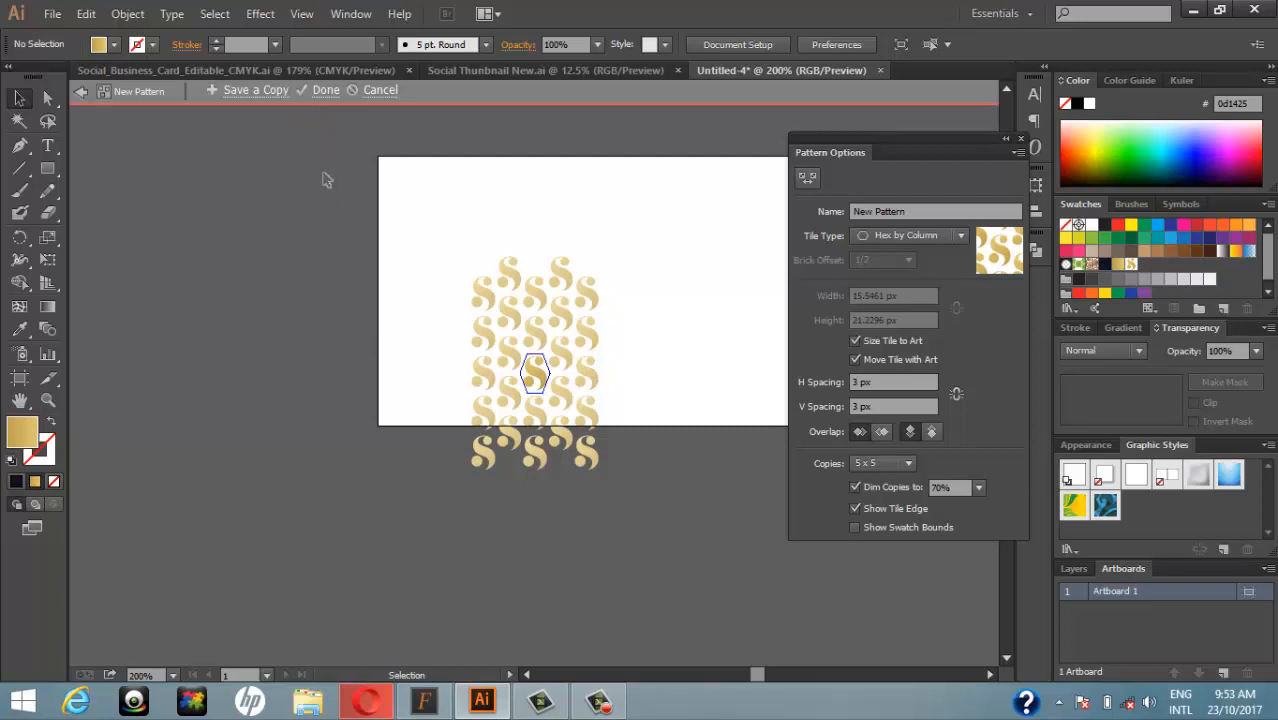
left_click(326, 91)
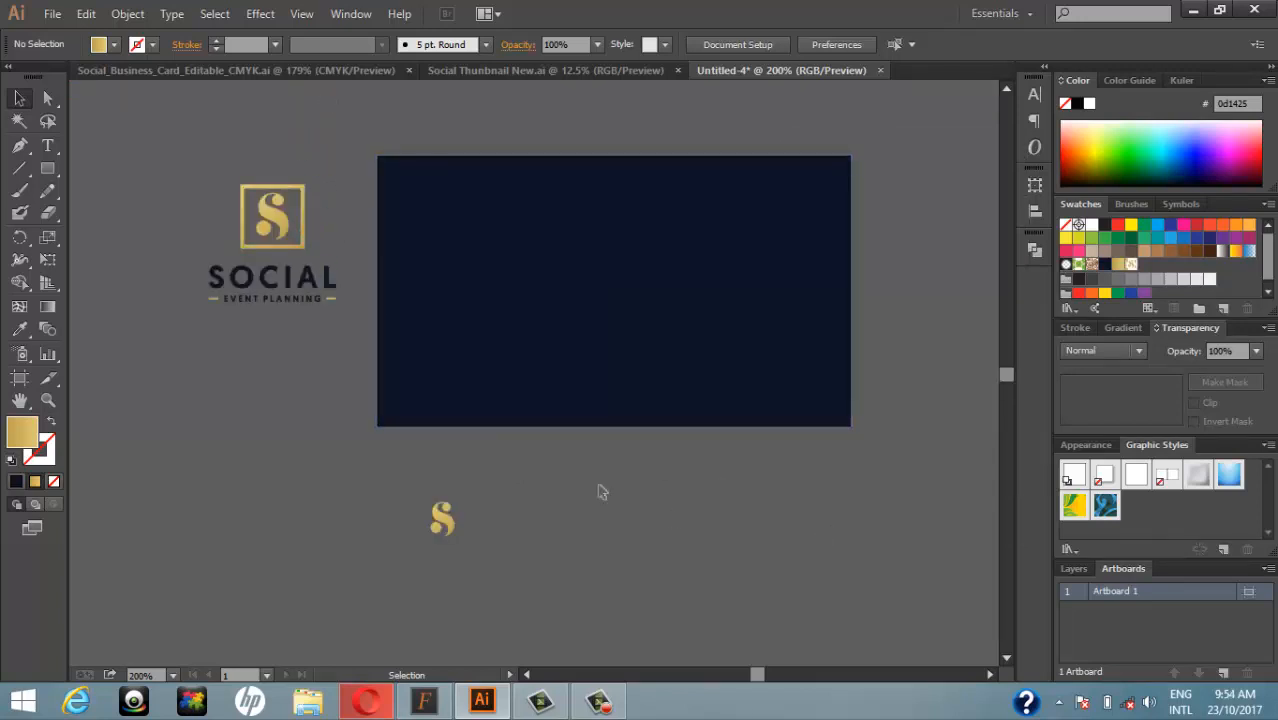
Duplicate the navy background rectangle below the card and fill the copy with the new gold S pattern swatch
left_click(510, 320)
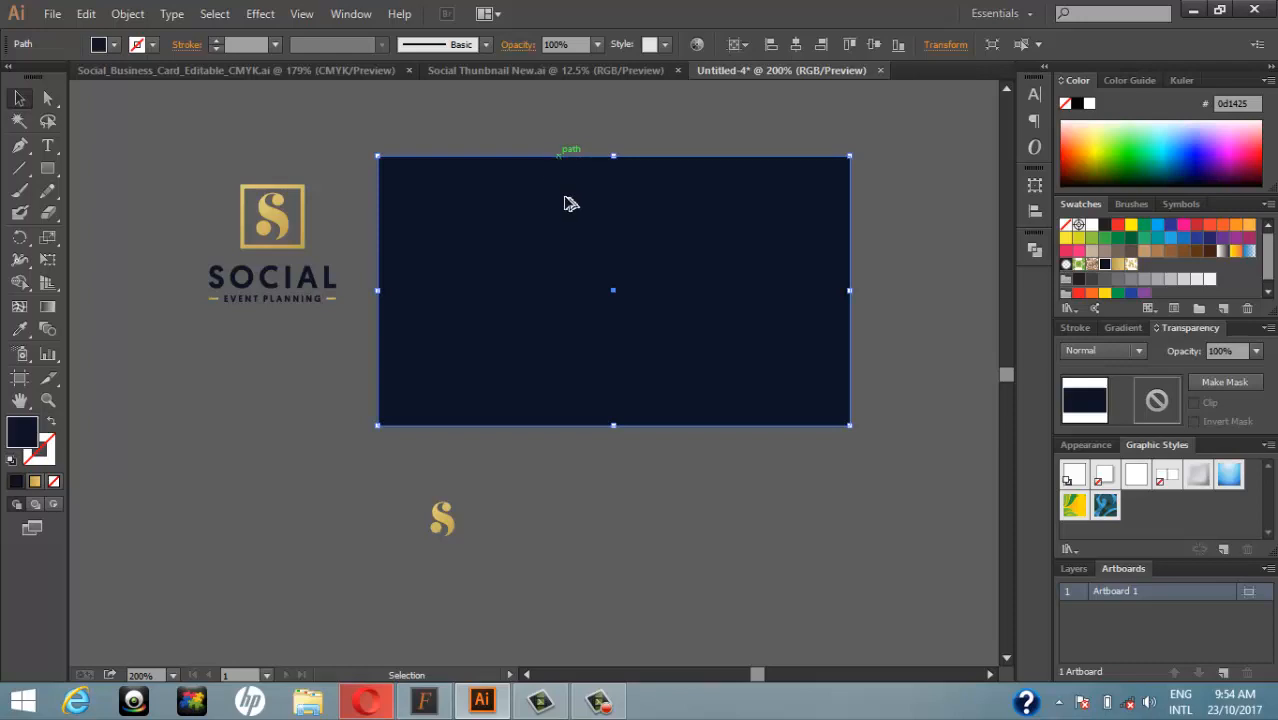
left_click_drag(571, 200, 626, 470)
mouse_move(645, 515)
left_mouse_down()
mouse_move(518, 516)
mouse_move(645, 517)
left_mouse_up()
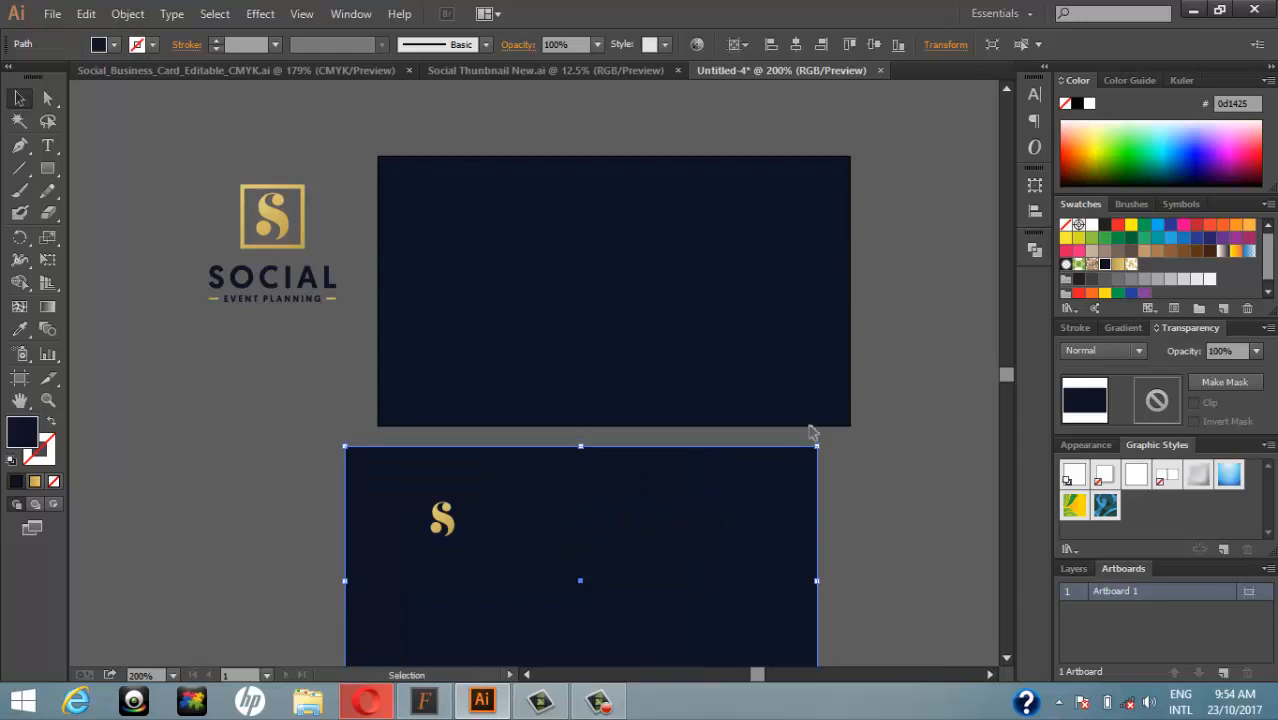
left_click(1131, 265)
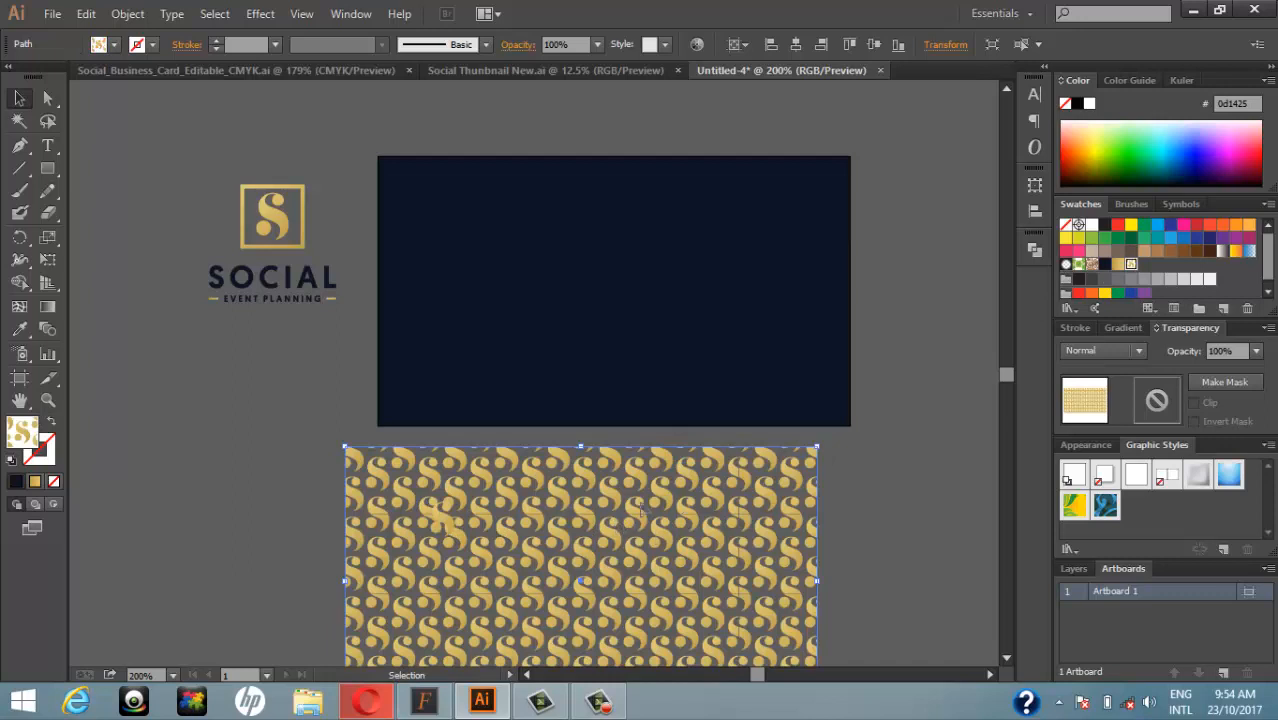
Move the patterned rectangle over the navy card and center it horizontally and vertically on the artboard
left_click_drag(555, 513, 594, 225)
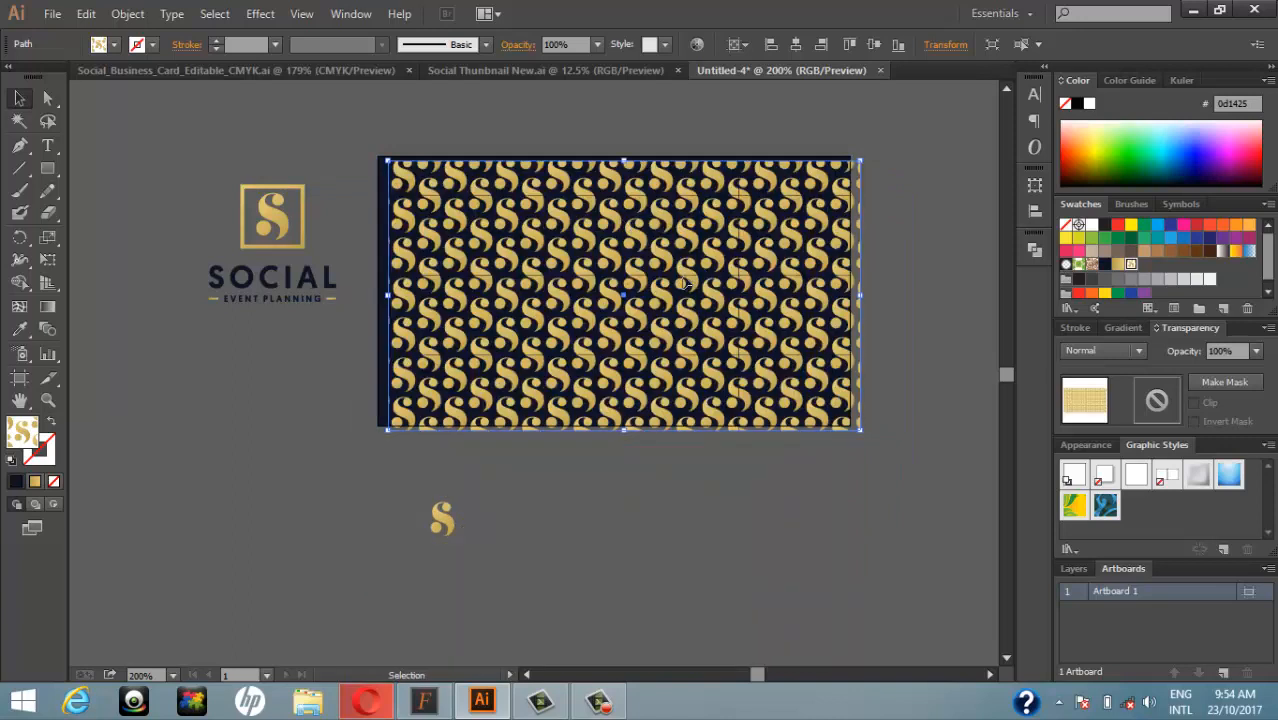
left_click(796, 46)
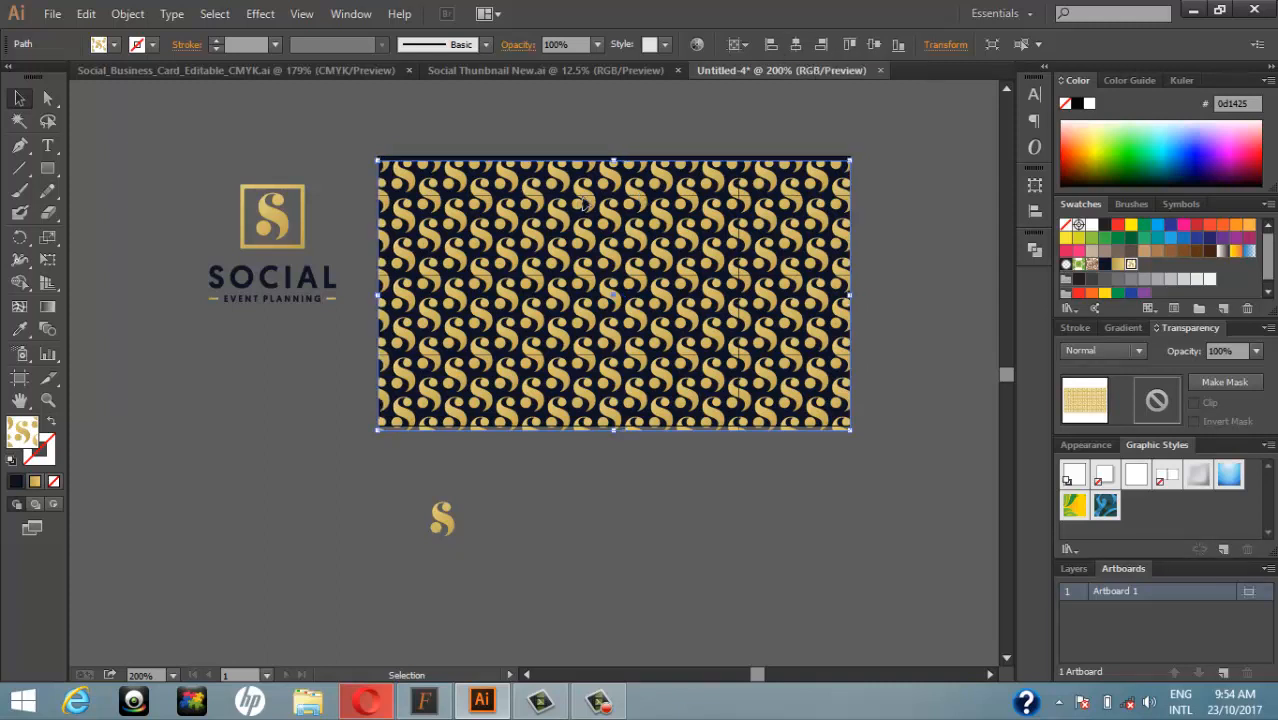
left_click(869, 47)
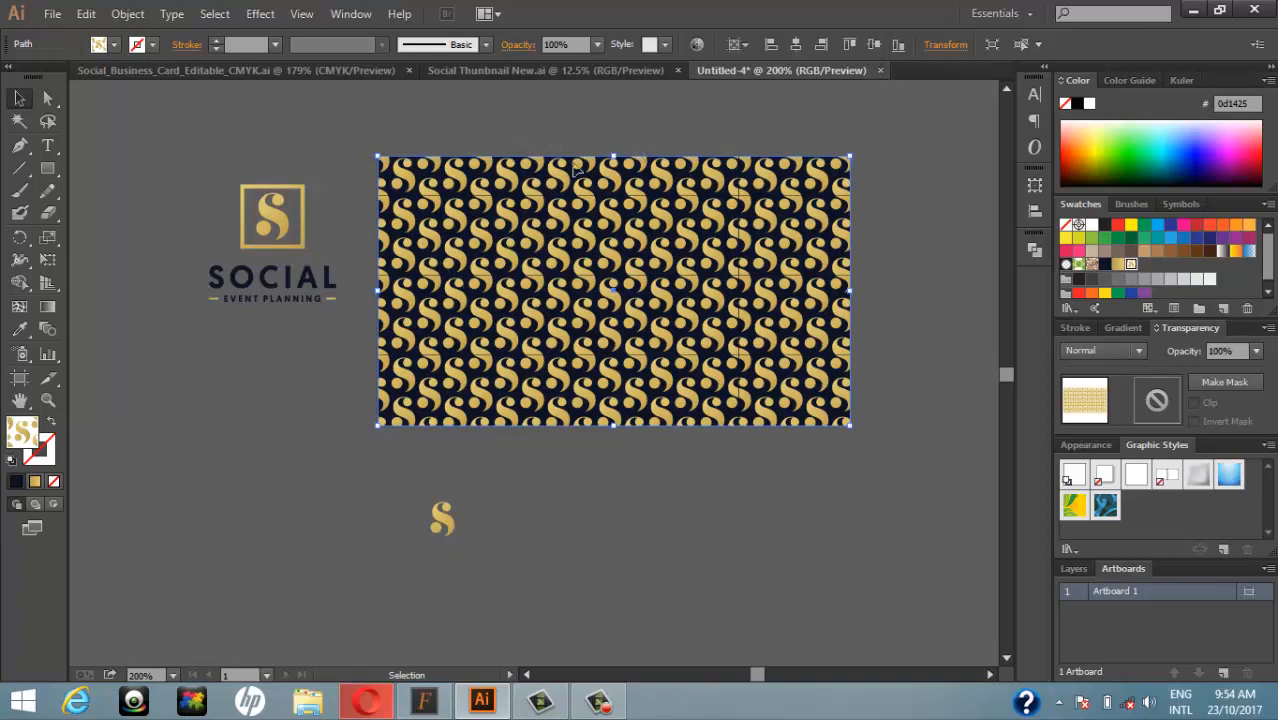
Set the patterned rectangle's blending mode to Luminosity and its opacity to 30%, then deselect it
left_click(1128, 350)
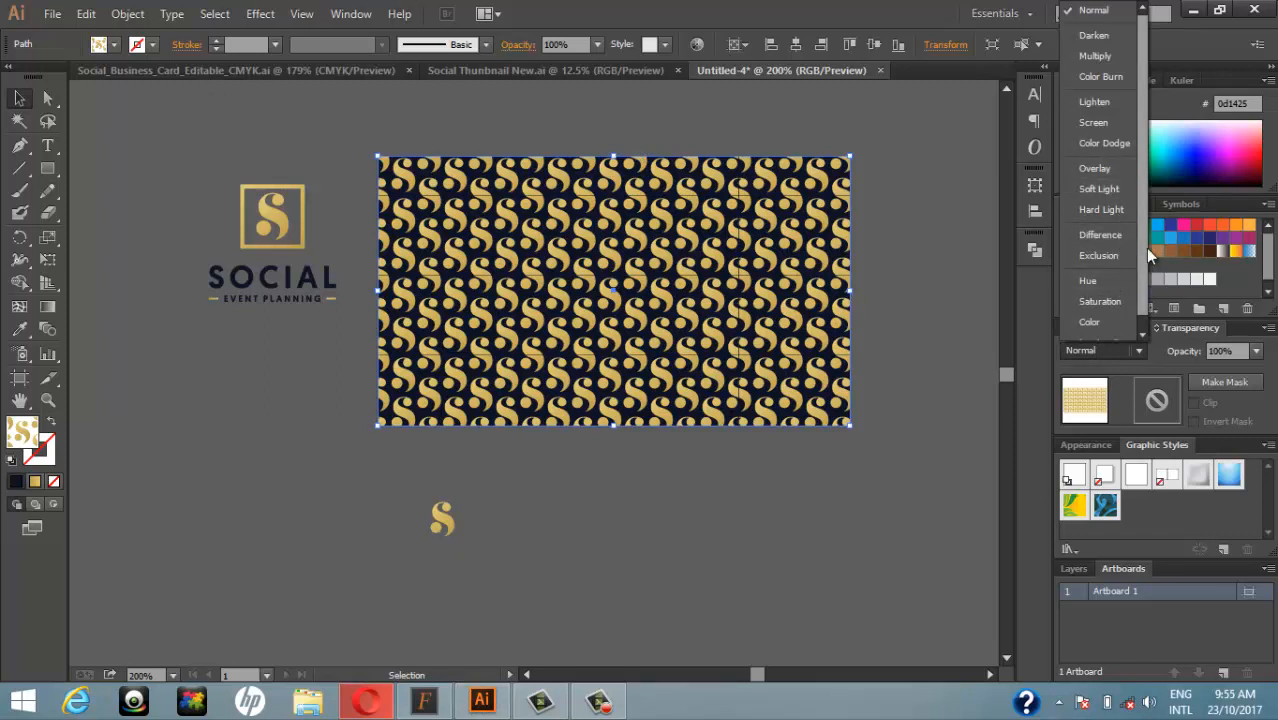
scroll(1143, 264, "down", 1)
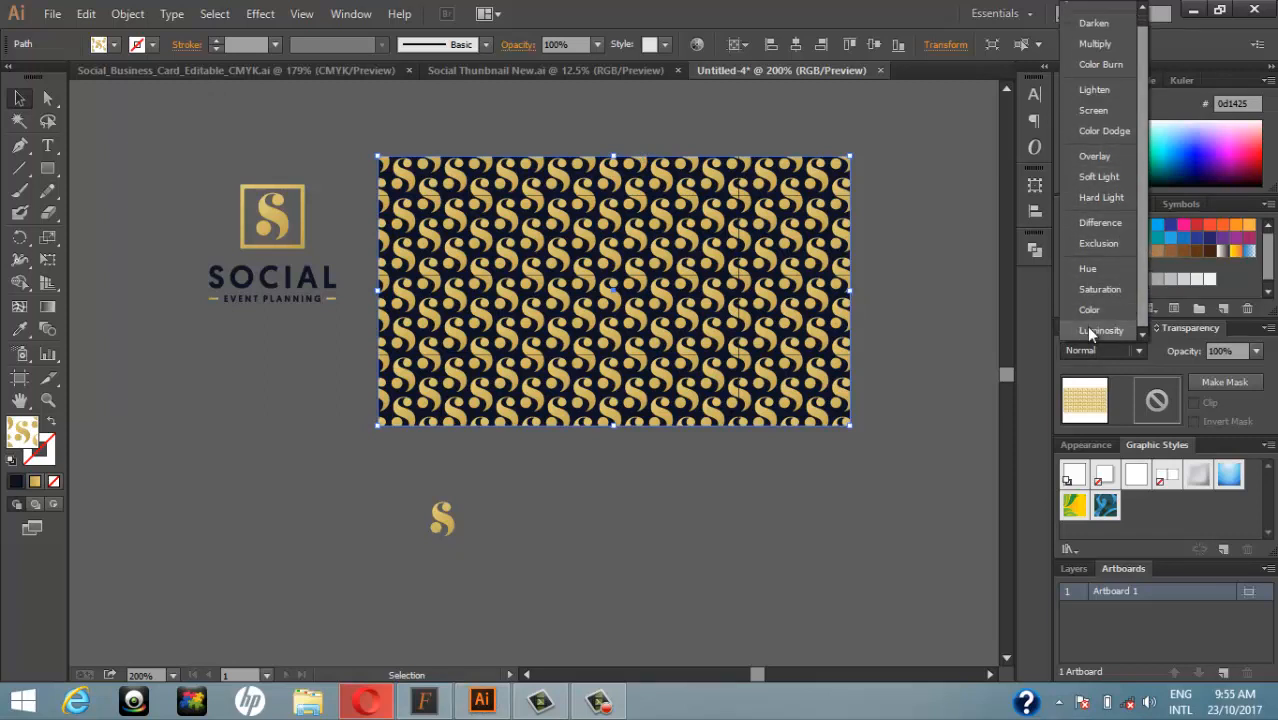
left_click(1099, 331)
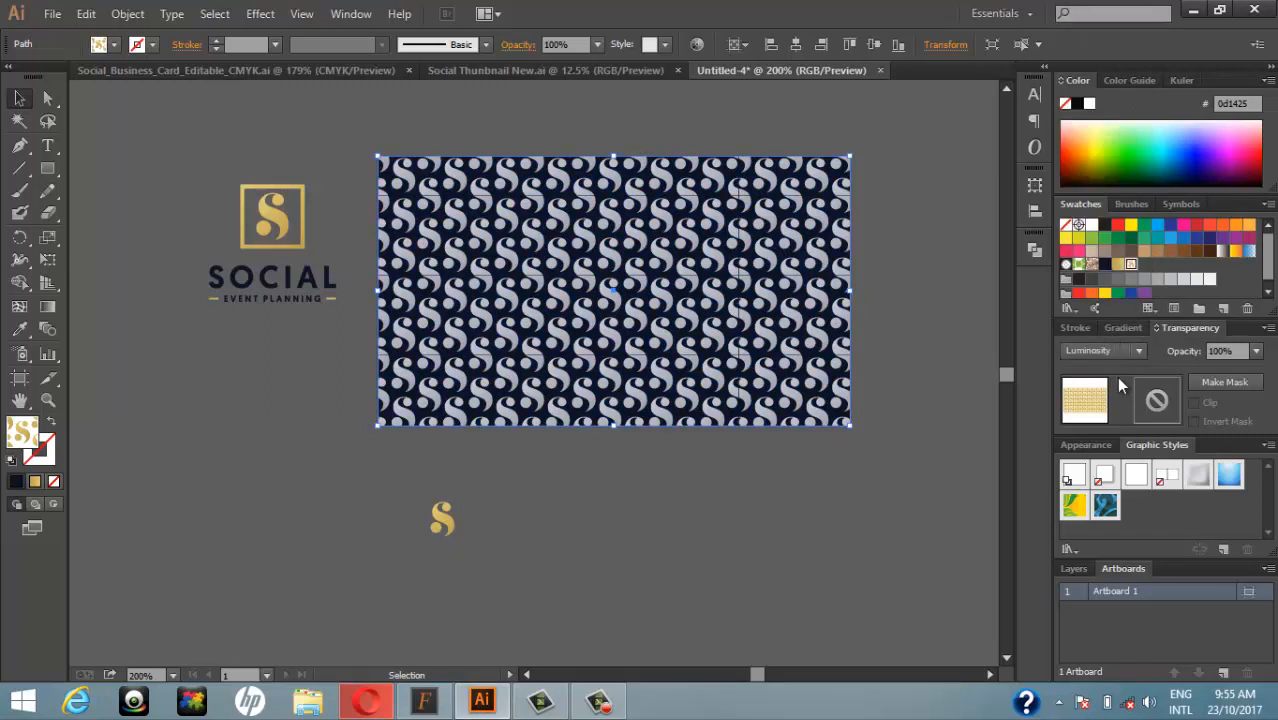
left_click(1256, 351)
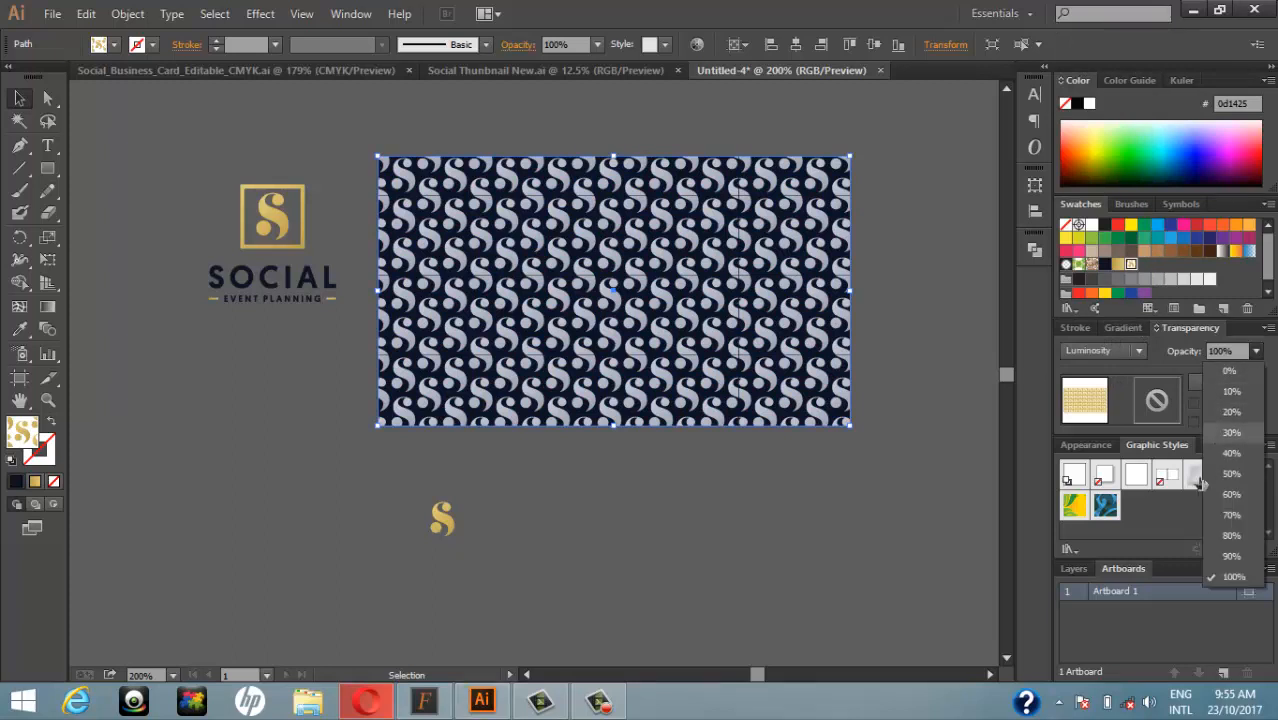
left_click(1229, 431)
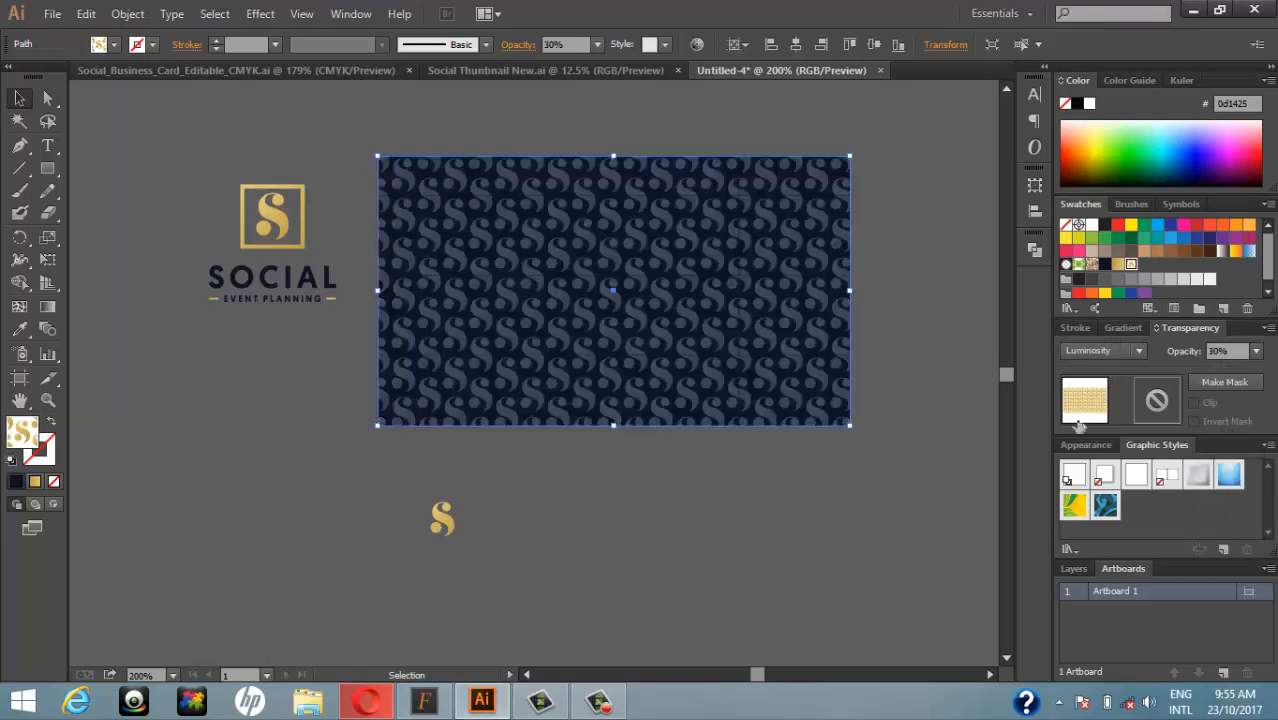
left_click(764, 534)
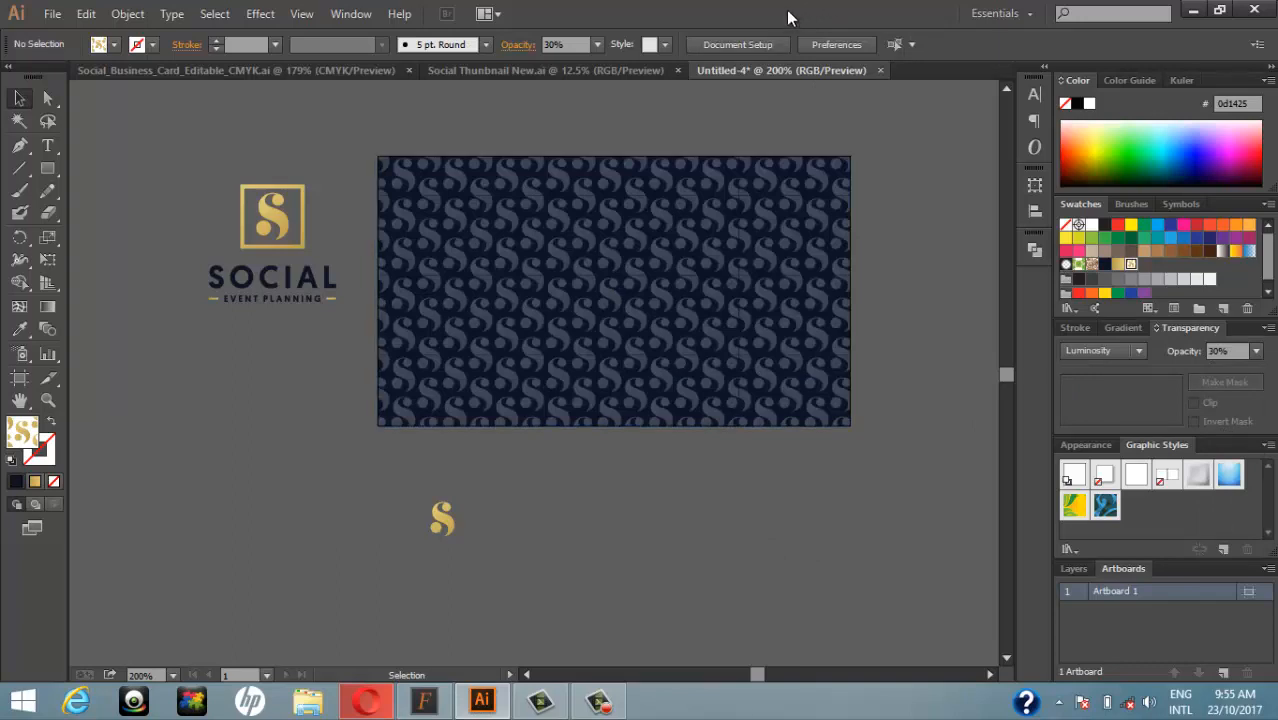
left_click(1256, 352)
left_click(1228, 416)
left_click(1256, 351)
left_click(1239, 572)
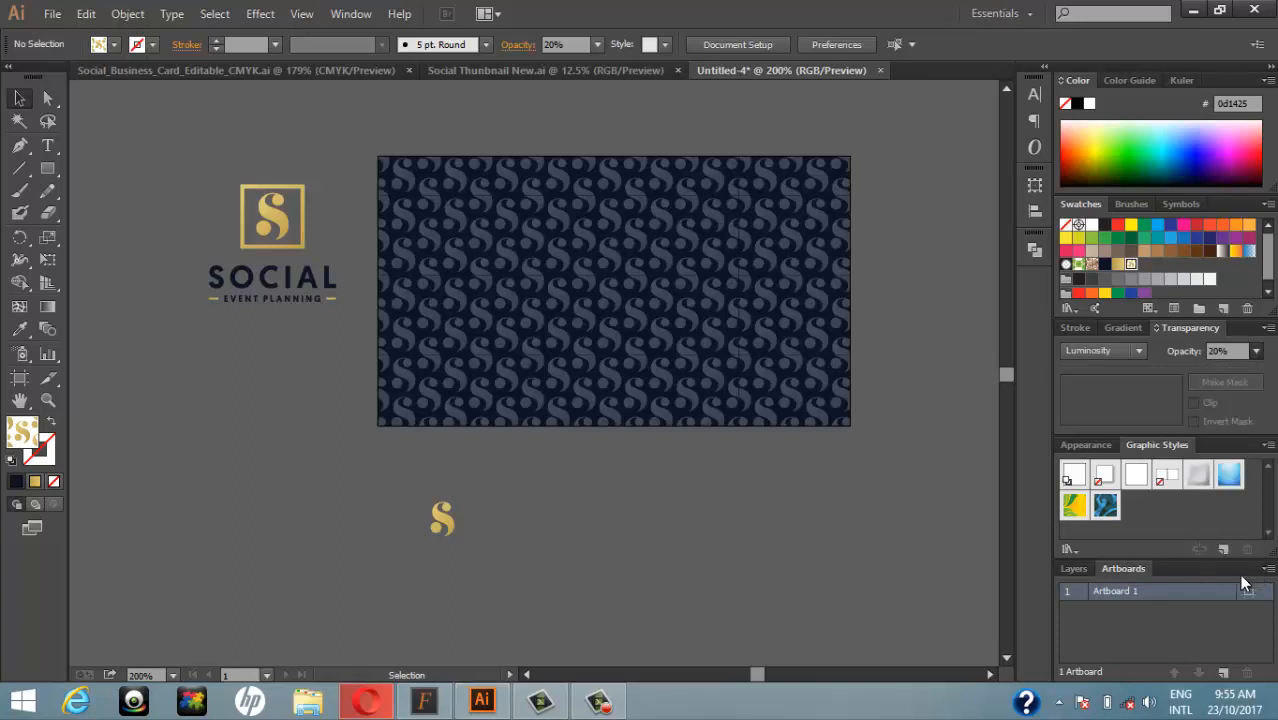
Reduce the patterned rectangle's opacity to 20% and deselect it
left_click(779, 373)
left_click(1256, 351)
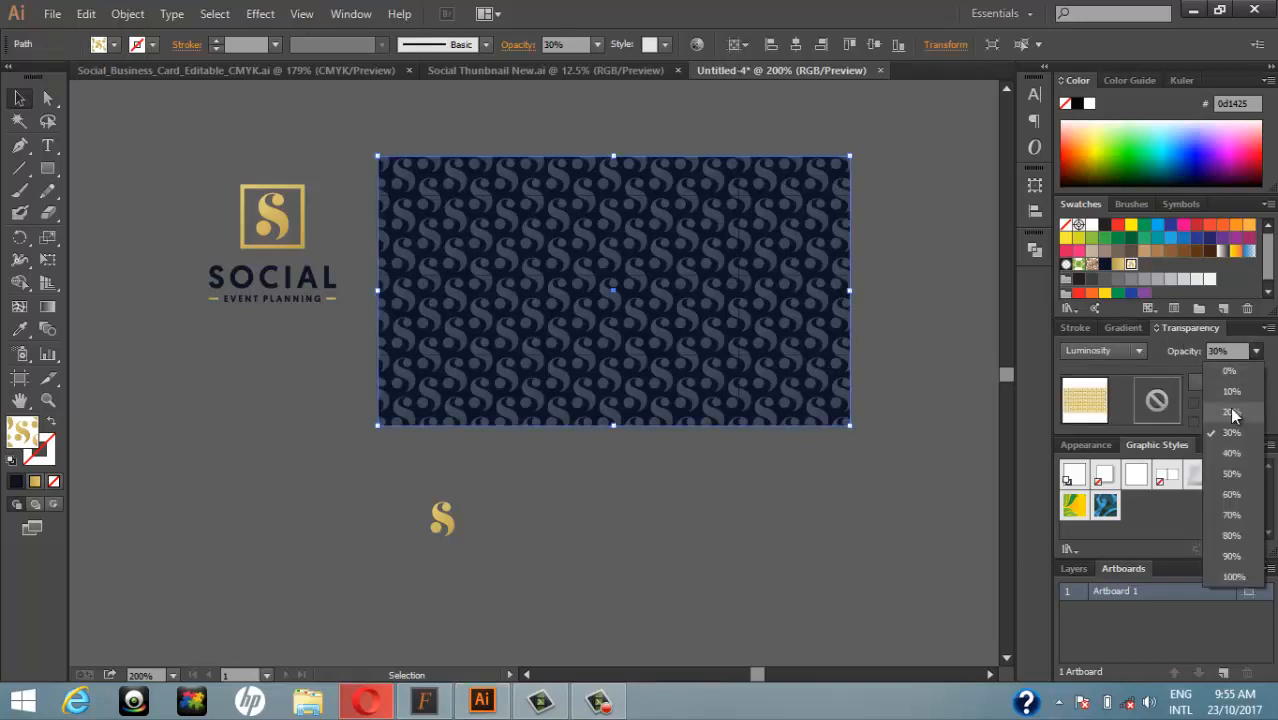
left_click(1232, 413)
left_click(918, 279)
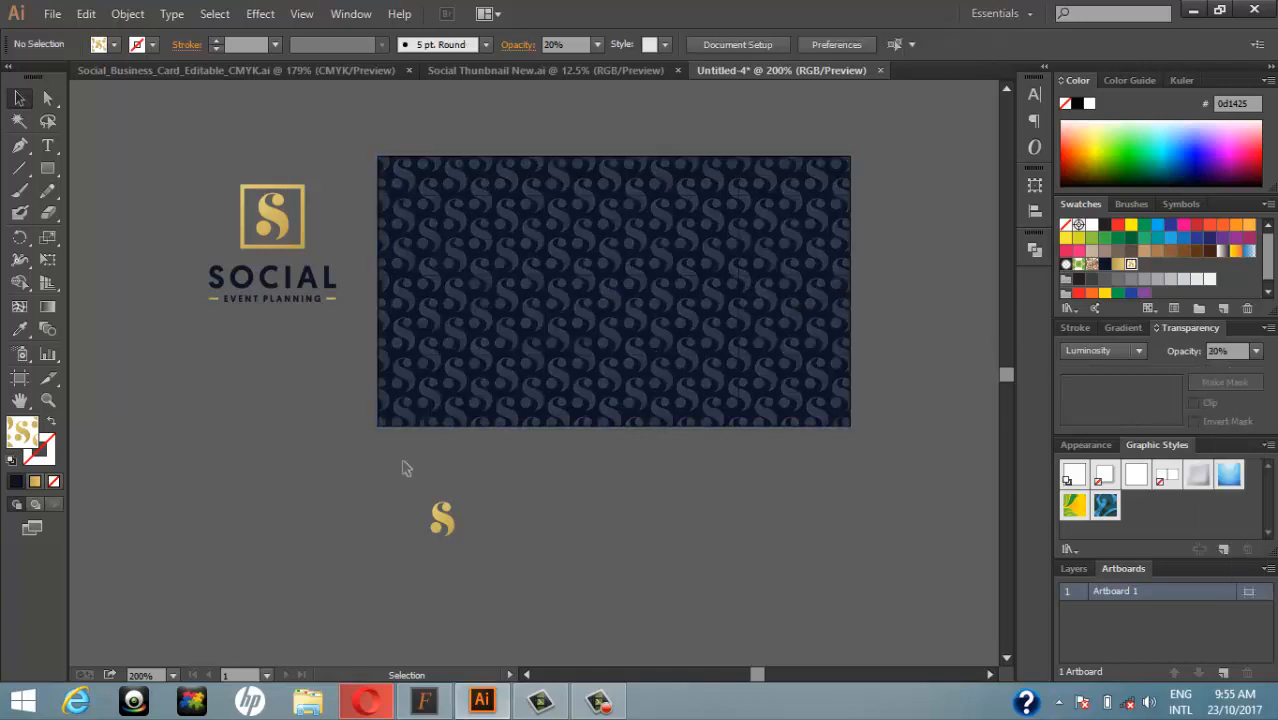
Move the small gold S from below the card onto the middle of the pattern, over a matching S
left_click_drag(445, 520, 609, 302)
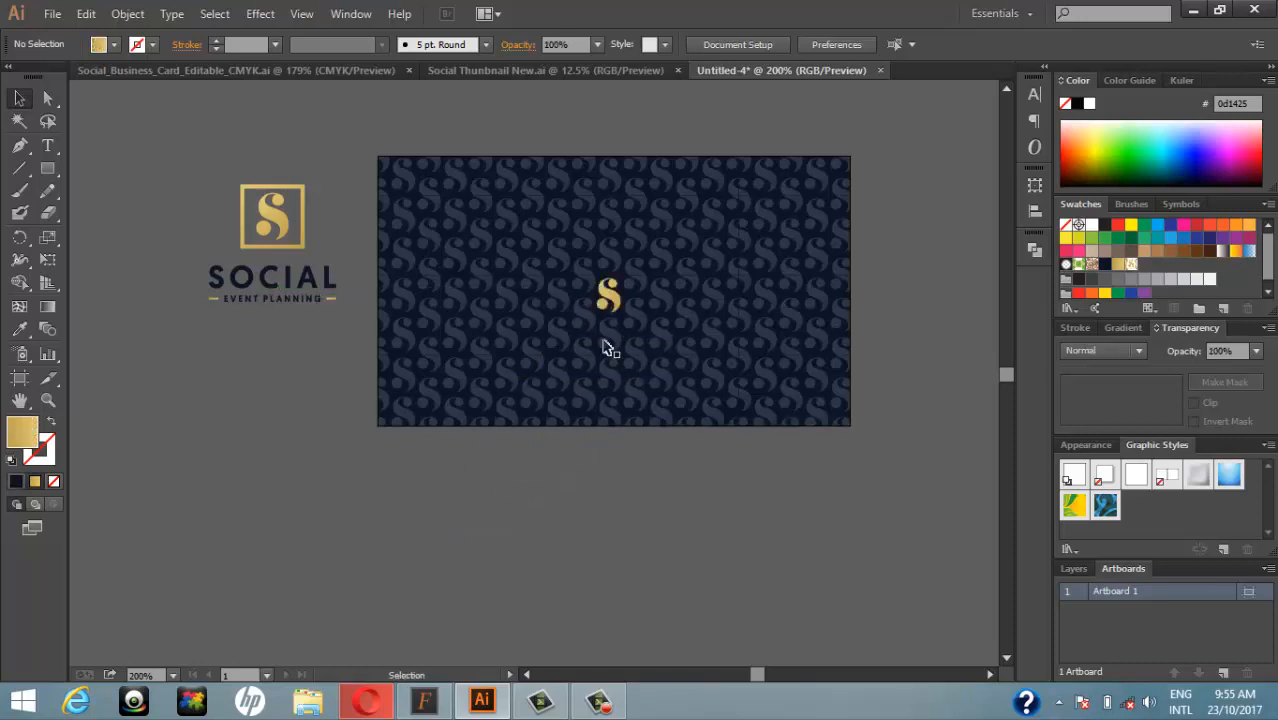
left_click(560, 357)
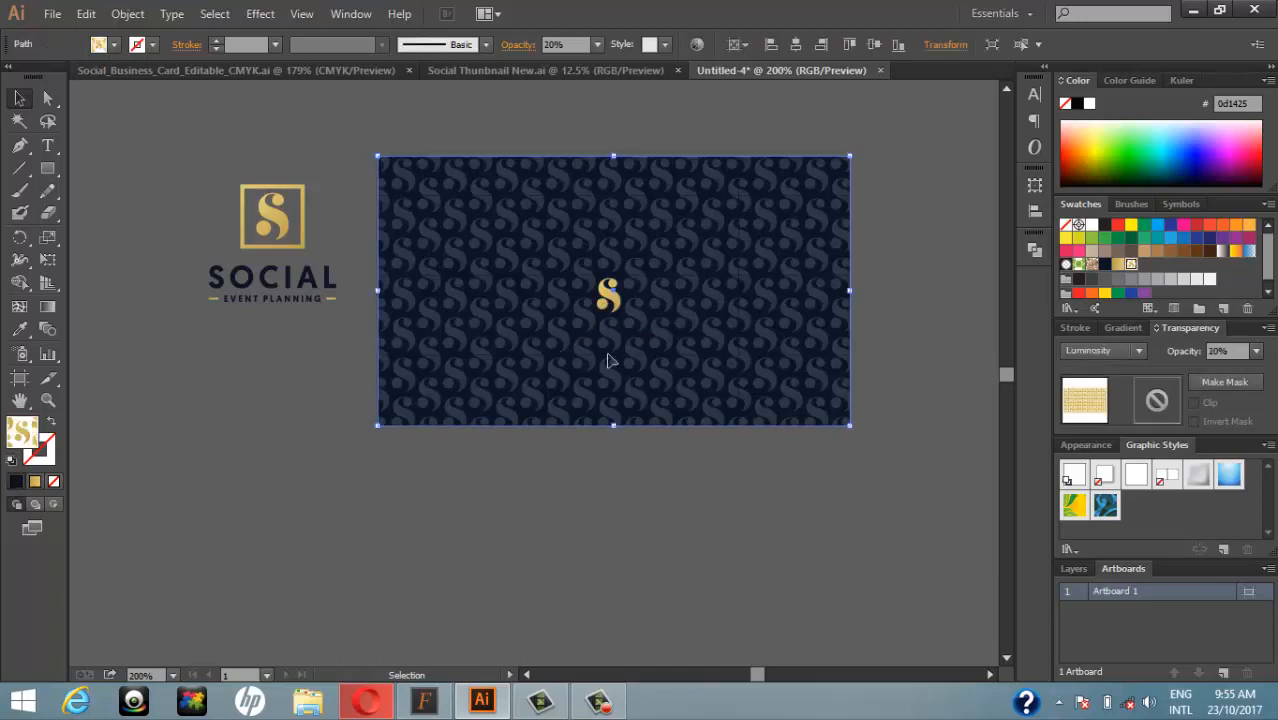
left_click(560, 465)
Nudge the gold S so that it exactly covers the pattern's S symbol beneath it
left_click(53, 398)
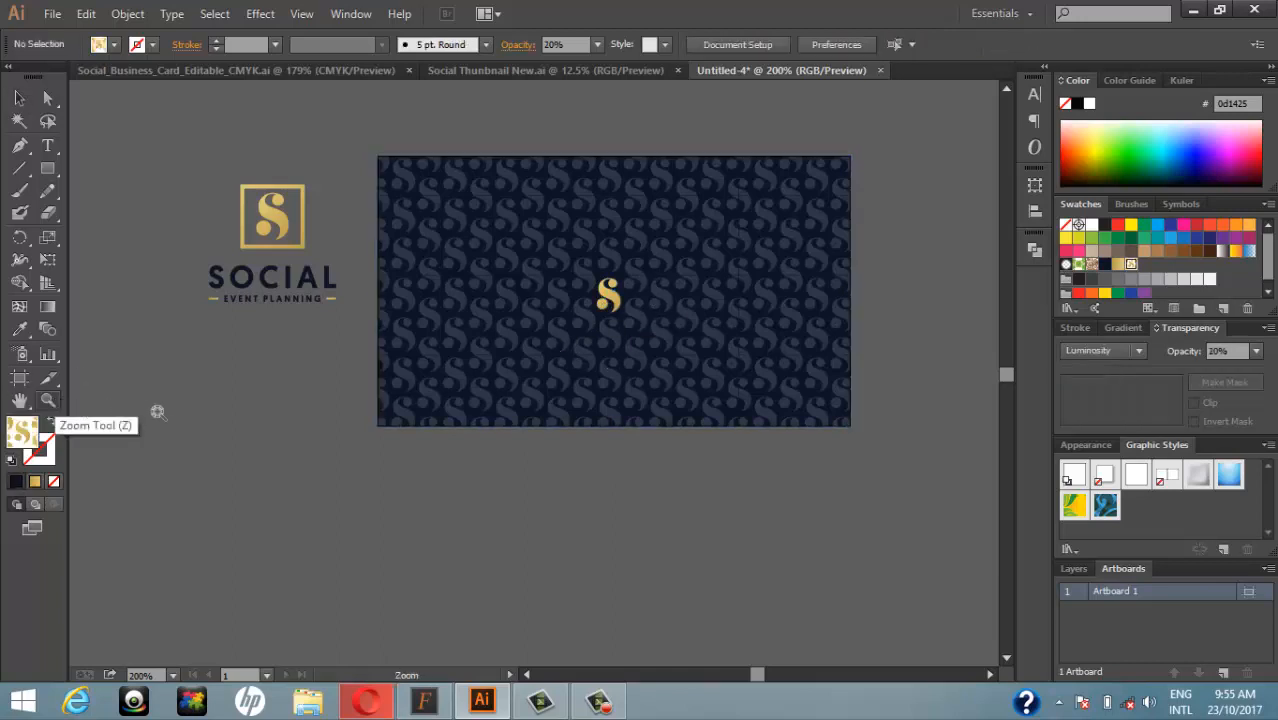
left_click_drag(579, 267, 660, 332)
key("v")
left_click_drag(291, 126, 557, 178)
key("Right")
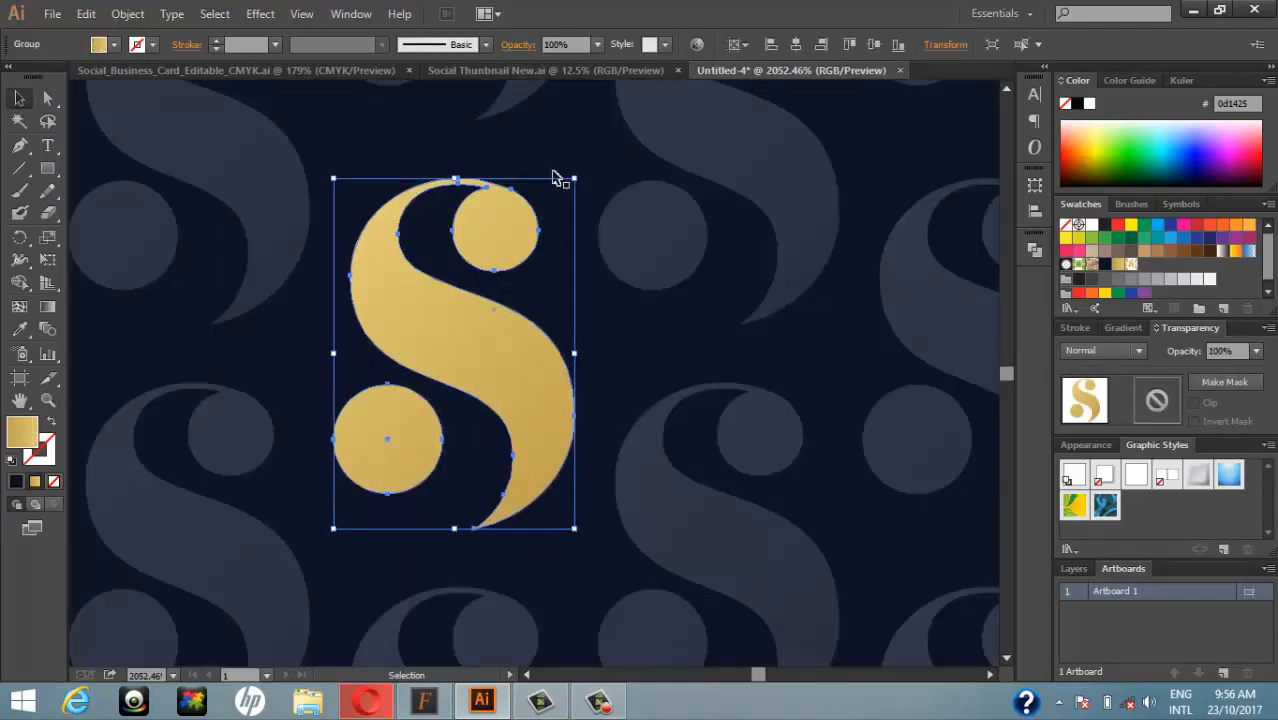
left_click(559, 166)
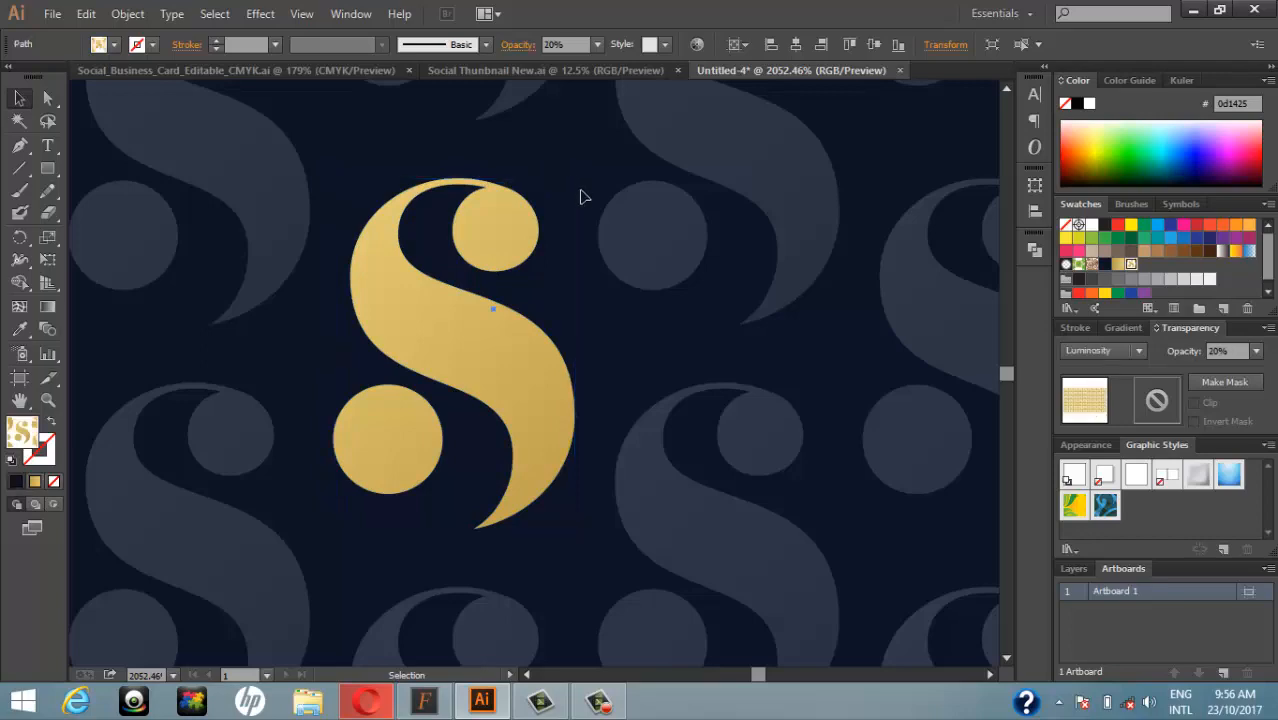
Examine how the gold S sits within the pattern across the whole card
key("ctrl+minus")
key("ctrl+minus")
key("ctrl+minus")
key("ctrl+minus")
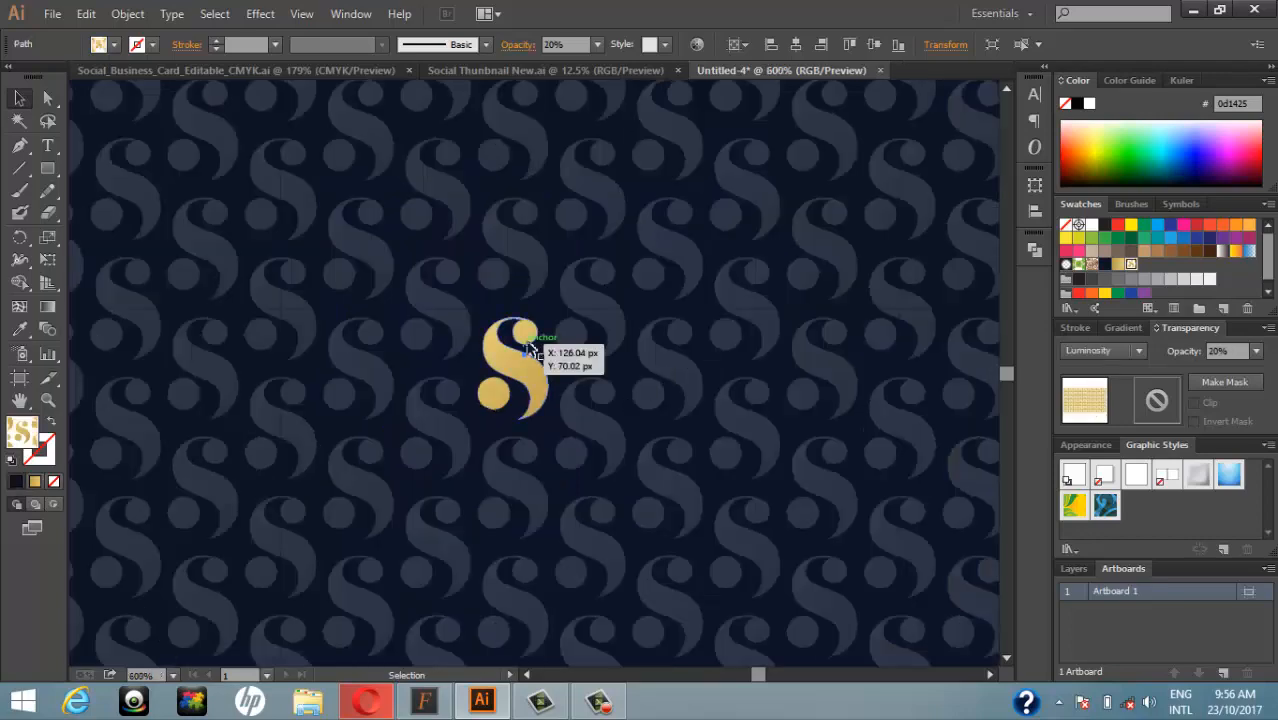
key("ctrl+minus")
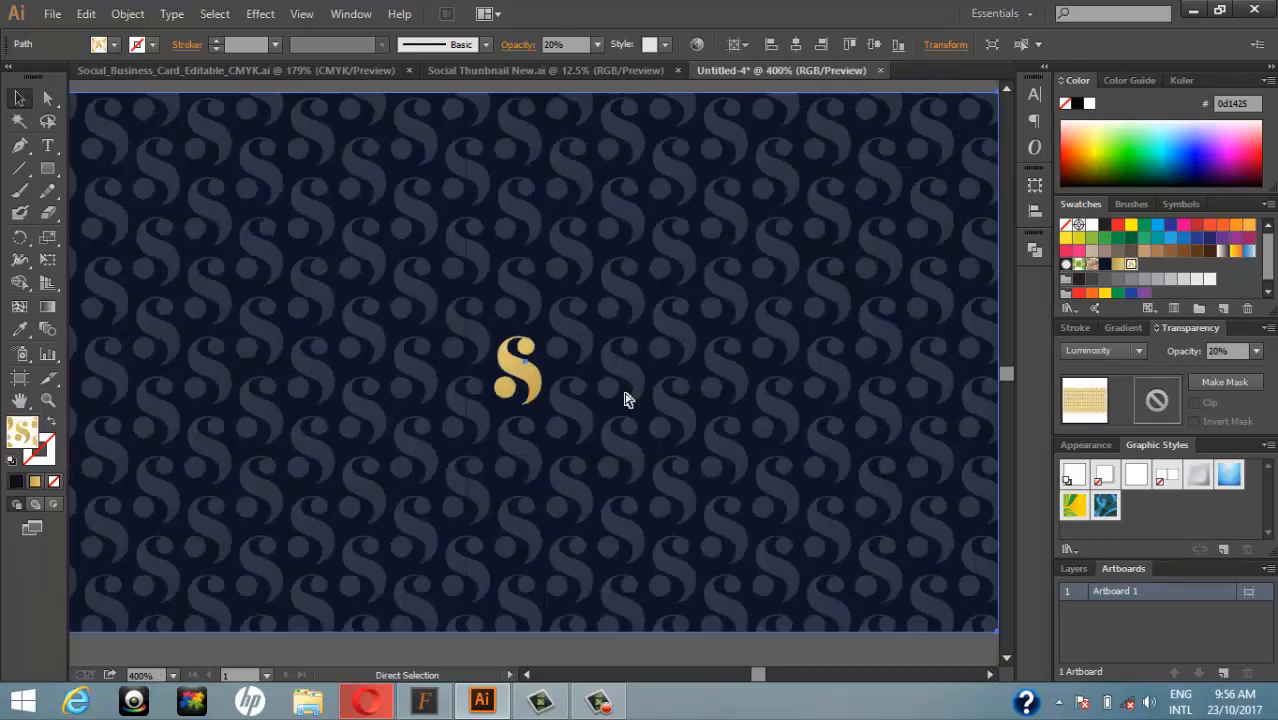
key("ctrl+minus")
key("ctrl+minus")
key("ctrl+plus")
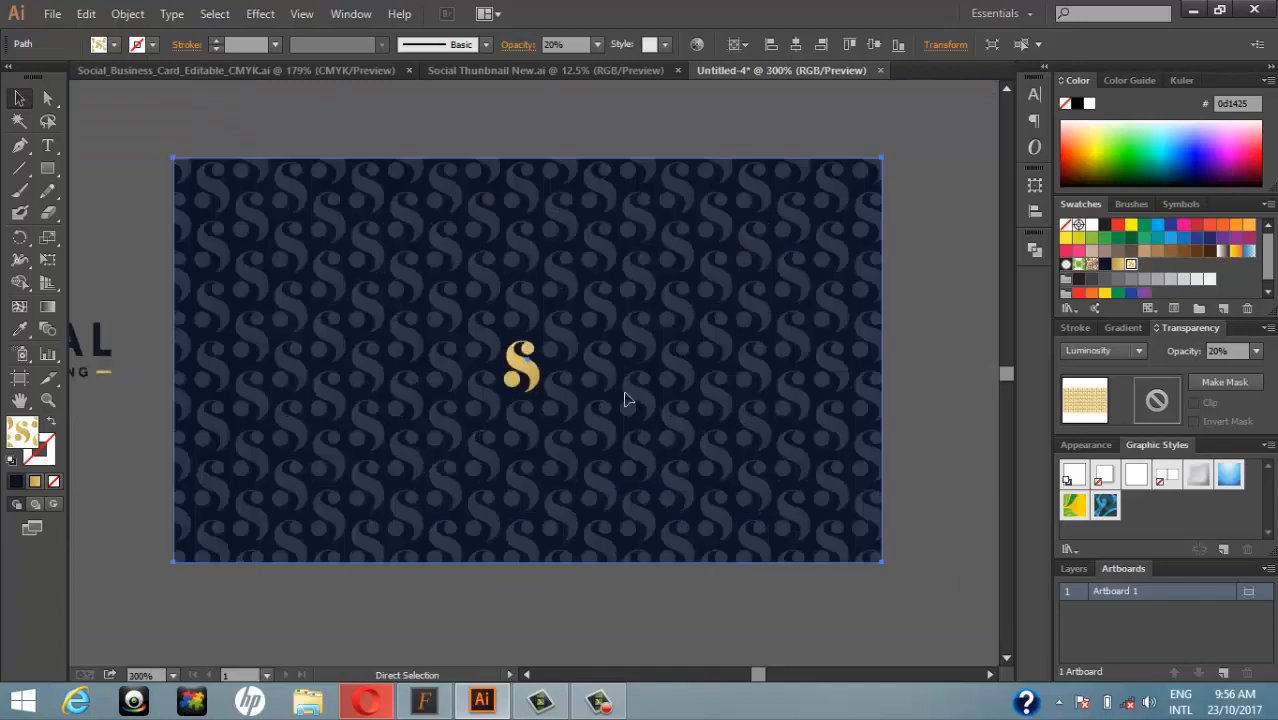
key("v")
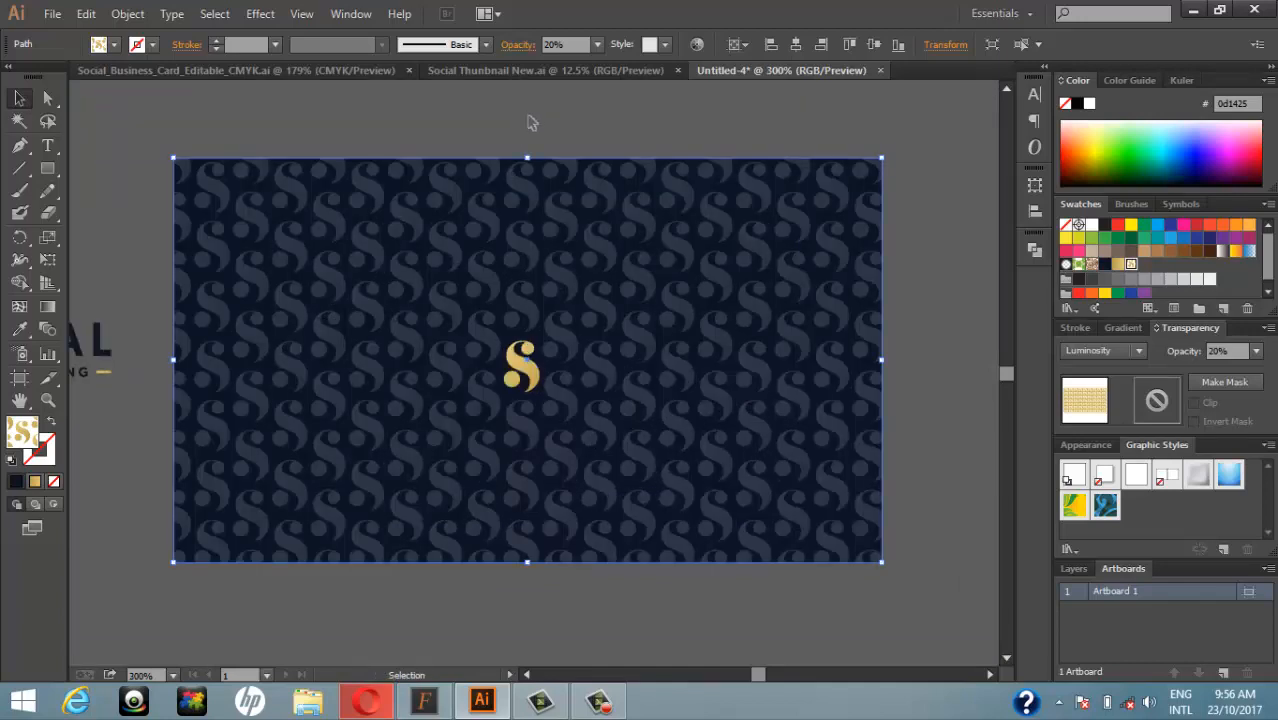